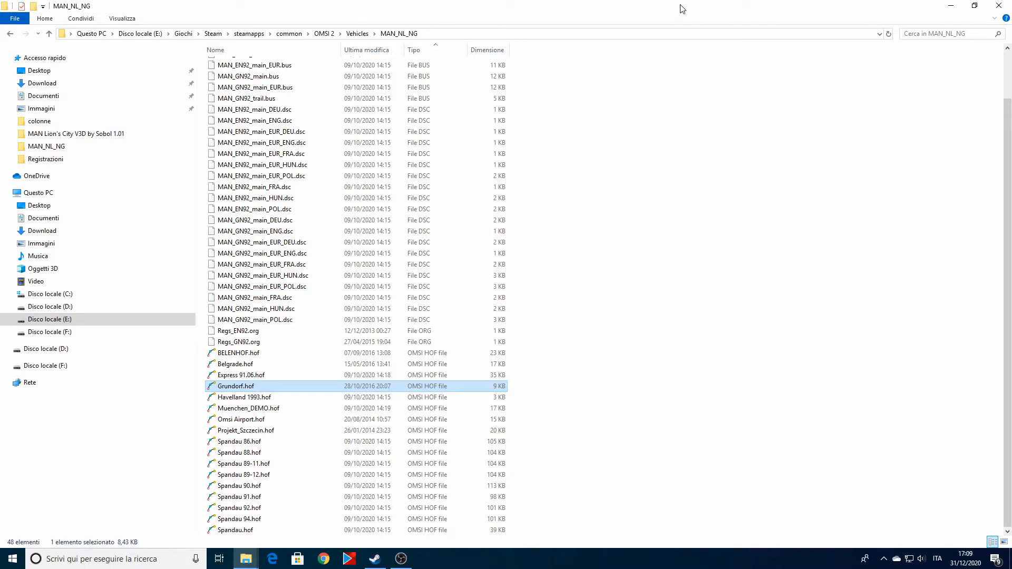
Open the Grundorf.hof file from the MAN_NL_NG folder in Notepad
{"action": "right_click", "coordinate": [254, 386]}
{"action": "mouse_move", "coordinate": [309, 225]}
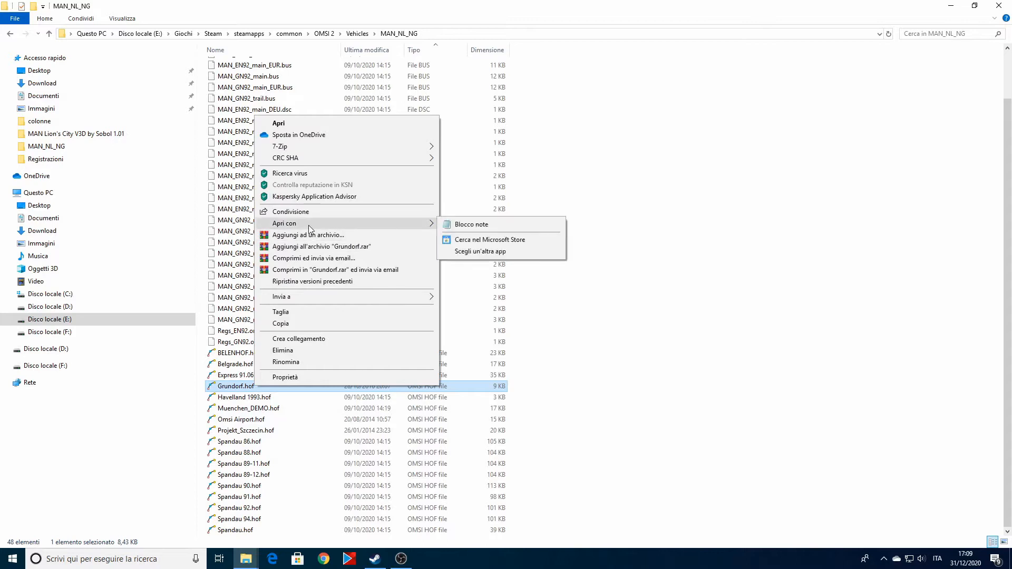
{"action": "left_click", "coordinate": [472, 224]}
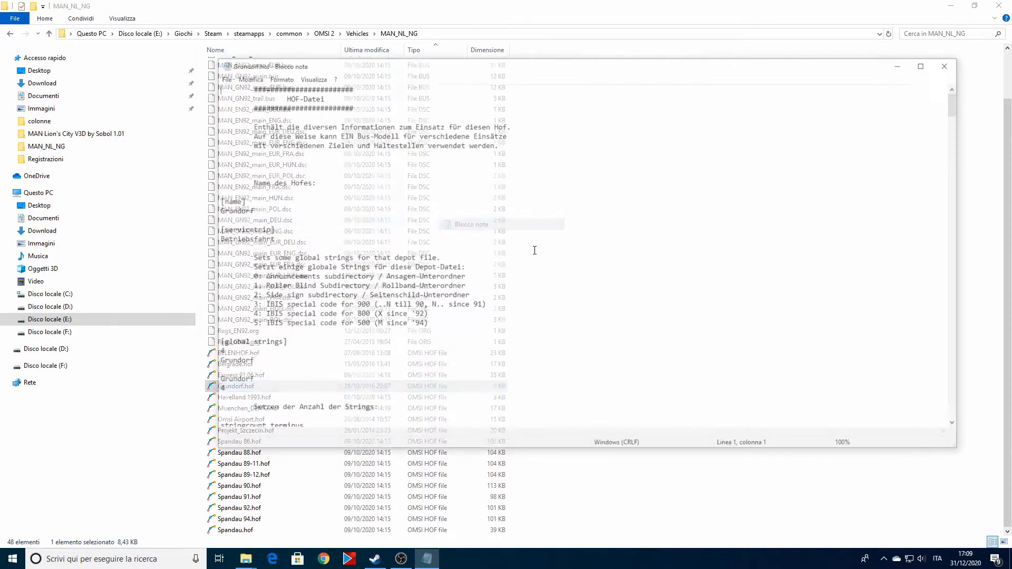
Examine the addterminus entries in Grundorf.hof, particularly the names of Krankenhaus (105) and Bauernhof (107)
{"action": "scroll", "coordinate": [446, 231], "scroll_direction": "down", "scroll_amount": 20}
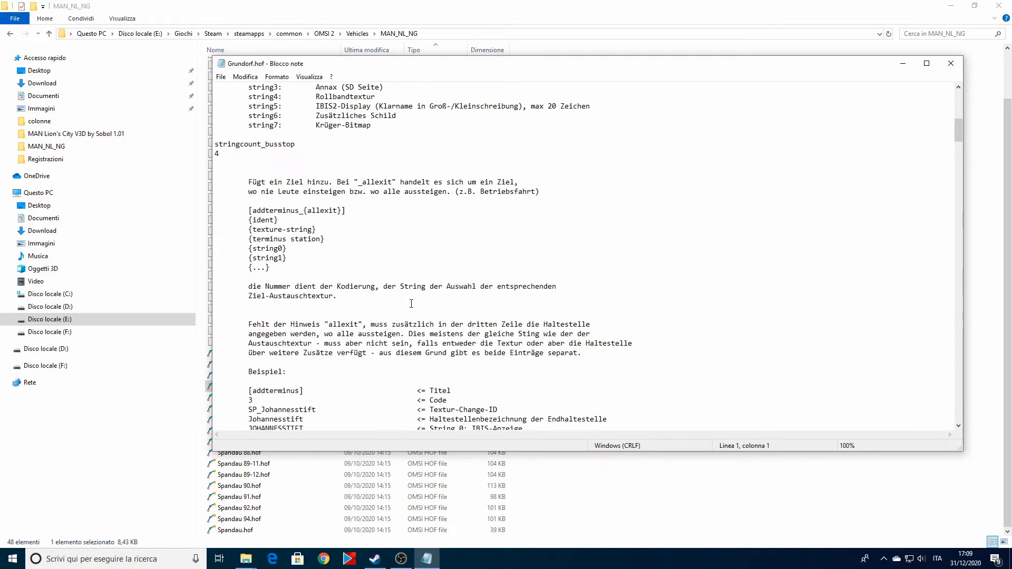
{"action": "scroll", "coordinate": [411, 304], "scroll_direction": "down", "scroll_amount": 20}
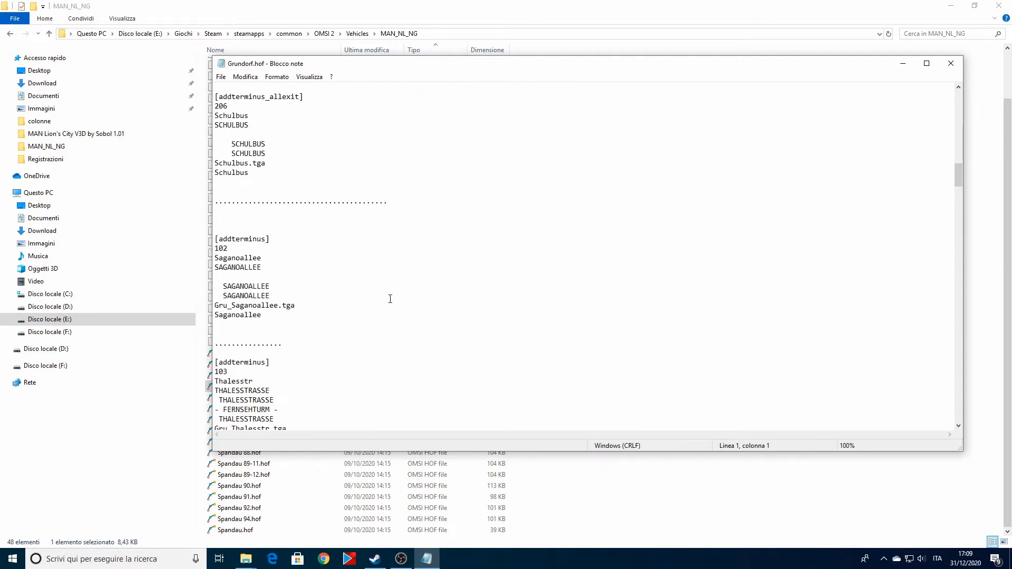
{"action": "scroll", "coordinate": [389, 299], "scroll_direction": "up", "scroll_amount": 6}
{"action": "scroll", "coordinate": [389, 299], "scroll_direction": "down", "scroll_amount": 6}
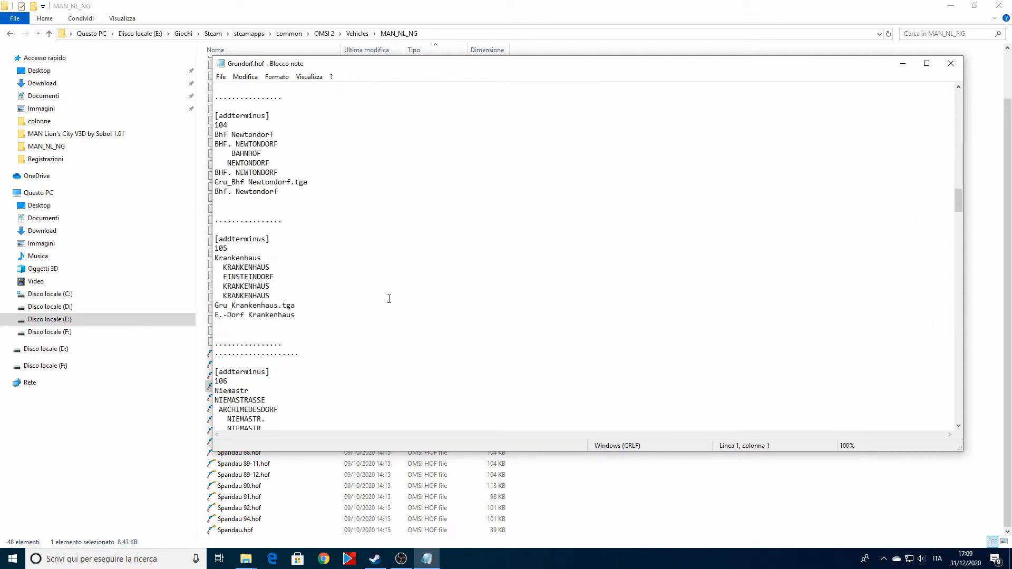
{"action": "scroll", "coordinate": [389, 299], "scroll_direction": "down", "scroll_amount": 10}
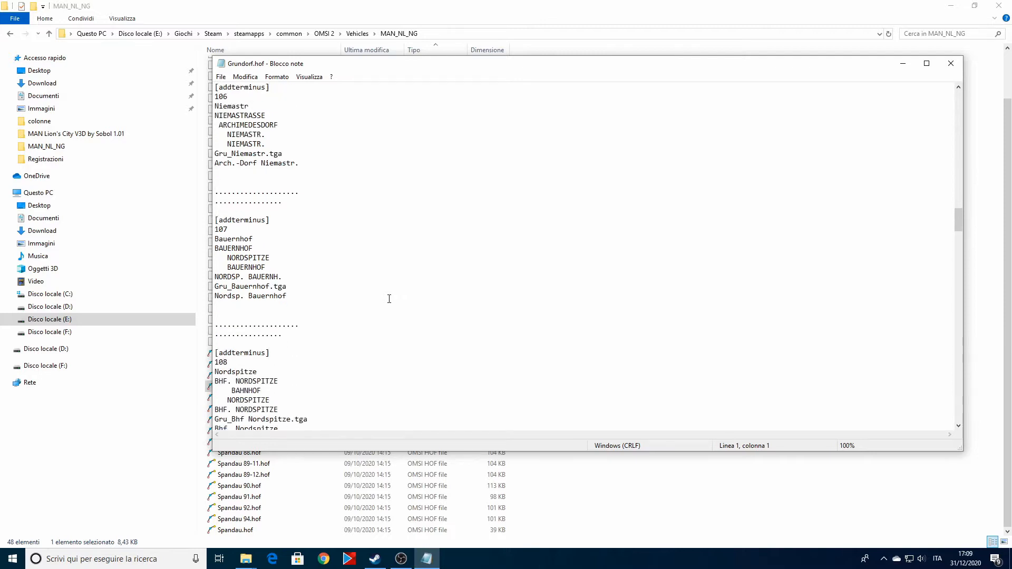
{"action": "scroll", "coordinate": [389, 297], "scroll_direction": "up", "scroll_amount": 6}
{"action": "double_click", "coordinate": [387, 63]}
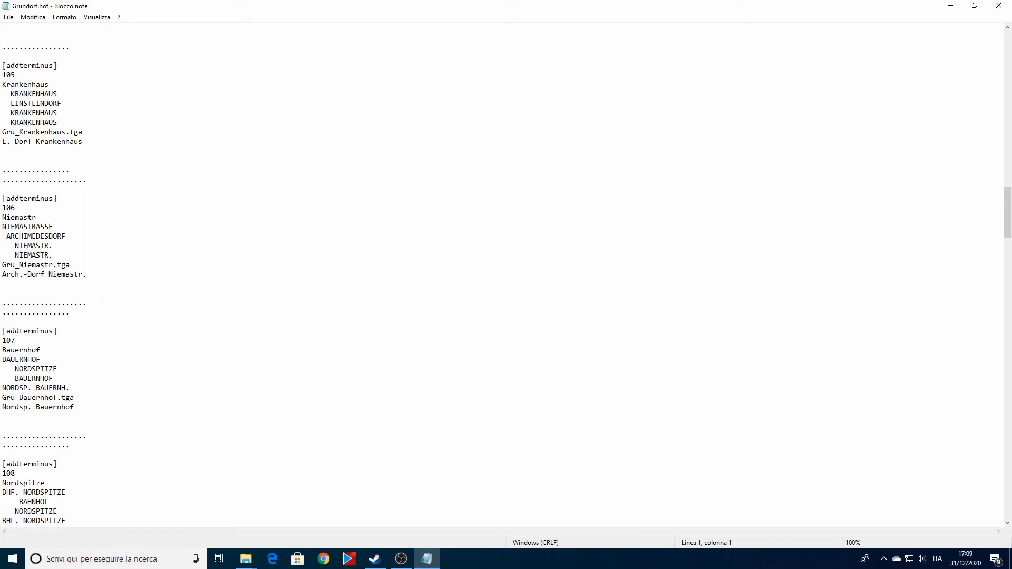
{"action": "scroll", "coordinate": [136, 113], "scroll_direction": "up", "scroll_amount": 1}
{"action": "left_click_drag", "start_coordinate": [53, 112], "coordinate": [2, 112]}
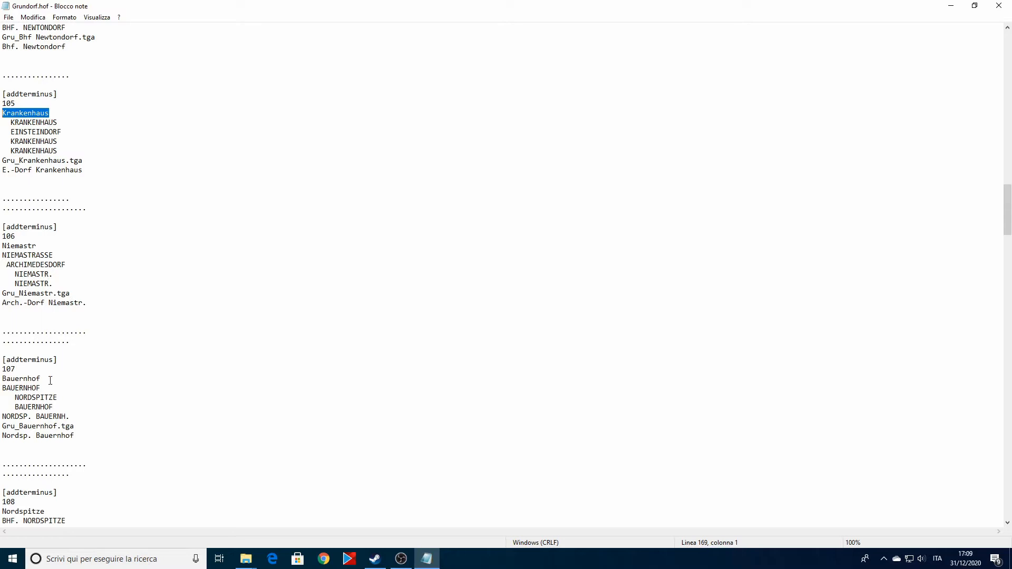
{"action": "left_click", "coordinate": [2, 389]}
{"action": "left_click_drag", "start_coordinate": [40, 379], "coordinate": [1, 380]}
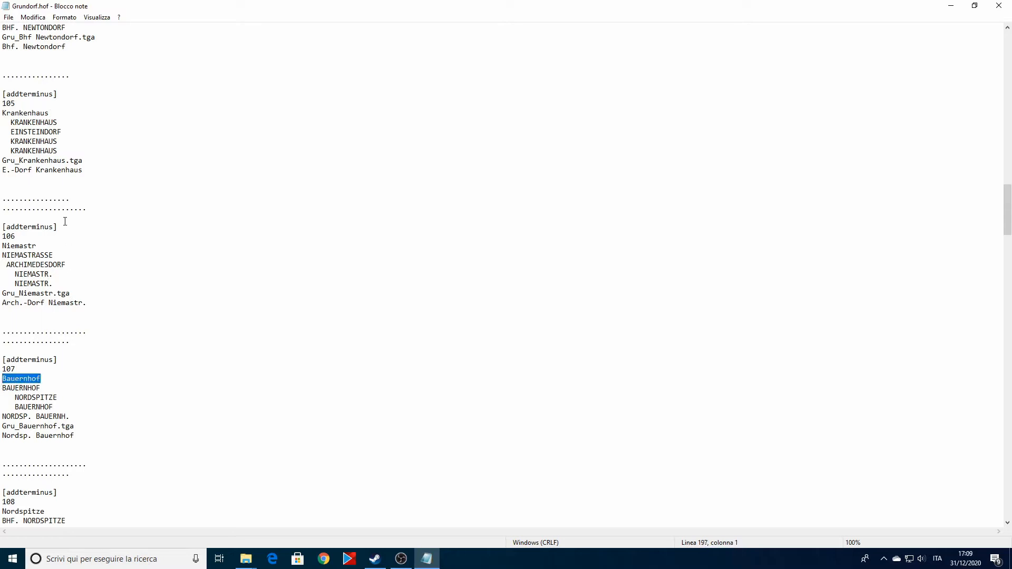
Replace the EINSTEINDORF line of the Krankenhaus terminus entry 105 with VENEZIA, keeping its indentation
{"action": "left_click", "coordinate": [65, 133]}
{"action": "key", "text": "BackSpace"}
{"action": "key", "text": "BackSpace"}
{"action": "key", "text": "BackSpace"}
{"action": "key", "text": "BackSpace"}
{"action": "key", "text": "BackSpace"}
{"action": "key", "text": "BackSpace"}
{"action": "key", "text": "BackSpace"}
{"action": "key", "text": "BackSpace"}
{"action": "key", "text": "BackSpace"}
{"action": "key", "text": "BackSpace"}
{"action": "key", "text": "BackSpace"}
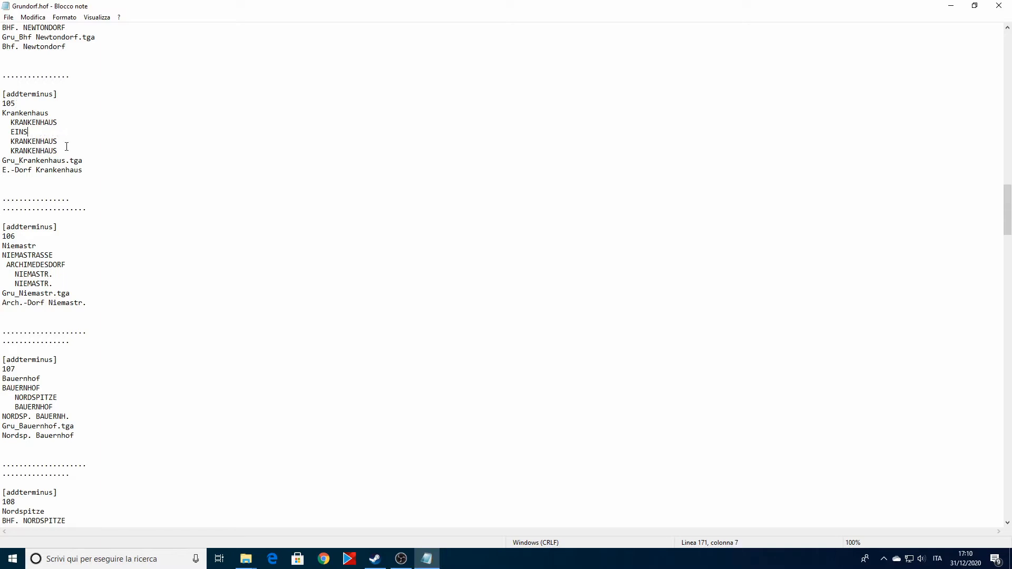
{"action": "key", "text": "BackSpace"}
{"action": "type", "text": "VENEZIA"}
Clear the KRANKENHAUS text on the line directly below VENEZIA, leaving that line blank
{"action": "key", "text": "Down"}
{"action": "left_click", "coordinate": [63, 139]}
{"action": "key", "text": "BackSpace"}
{"action": "key", "text": "BackSpace"}
{"action": "key", "text": "BackSpace"}
{"action": "key", "text": "BackSpace"}
{"action": "key", "text": "BackSpace"}
{"action": "key", "text": "BackSpace"}
{"action": "key", "text": "BackSpace"}
{"action": "key", "text": "BackSpace"}
{"action": "key", "text": "BackSpace"}
{"action": "key", "text": "BackSpace"}
{"action": "key", "text": "BackSpace"}
Replace the NORDSPITZE line of the Bauernhof terminus entry 107 with MESTRE, keeping its indentation
{"action": "scroll", "coordinate": [50, 285], "scroll_direction": "down", "scroll_amount": 2}
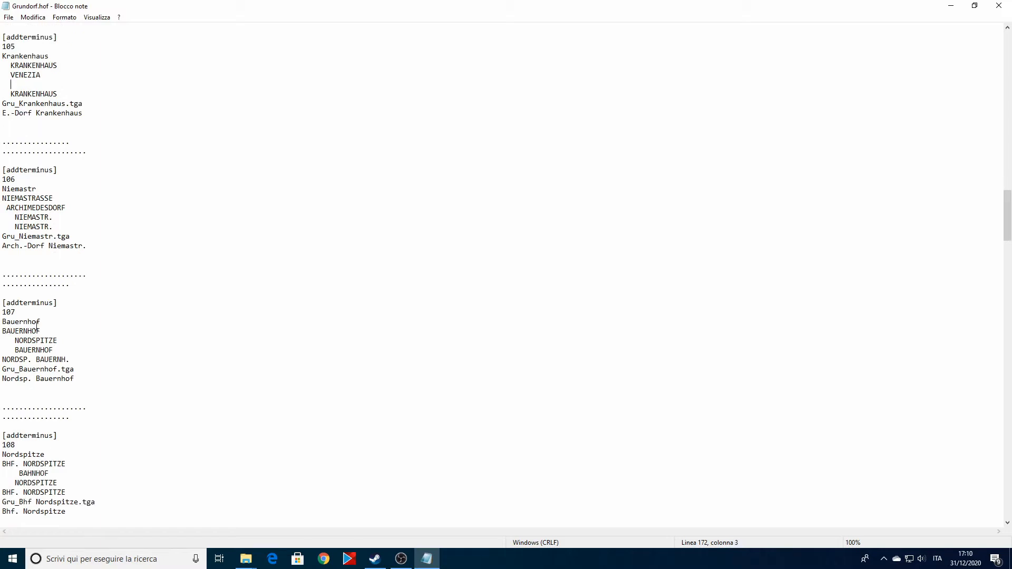
{"action": "left_click", "coordinate": [64, 341]}
{"action": "key", "text": "BackSpace"}
{"action": "key", "text": "BackSpace"}
{"action": "key", "text": "BackSpace"}
{"action": "key", "text": "BackSpace"}
{"action": "key", "text": "BackSpace"}
{"action": "key", "text": "BackSpace"}
{"action": "key", "text": "BackSpace"}
{"action": "key", "text": "BackSpace"}
{"action": "key", "text": "BackSpace"}
{"action": "key", "text": "BackSpace"}
{"action": "type", "text": "MESTRE"}
Clear the BAUERNHOF text on the line directly below MESTRE, leaving that line blank
{"action": "key", "text": "Down"}
{"action": "key", "text": "End"}
{"action": "key", "text": "BackSpace"}
{"action": "key", "text": "BackSpace"}
{"action": "key", "text": "BackSpace"}
{"action": "key", "text": "BackSpace"}
{"action": "key", "text": "BackSpace"}
{"action": "key", "text": "BackSpace"}
{"action": "key", "text": "BackSpace"}
{"action": "key", "text": "BackSpace"}
{"action": "key", "text": "BackSpace"}
Save the edited Grundorf.hof file and close it
{"action": "left_click", "coordinate": [11, 17]}
{"action": "left_click", "coordinate": [23, 49]}
{"action": "scroll", "coordinate": [74, 317], "scroll_direction": "up", "scroll_amount": 1}
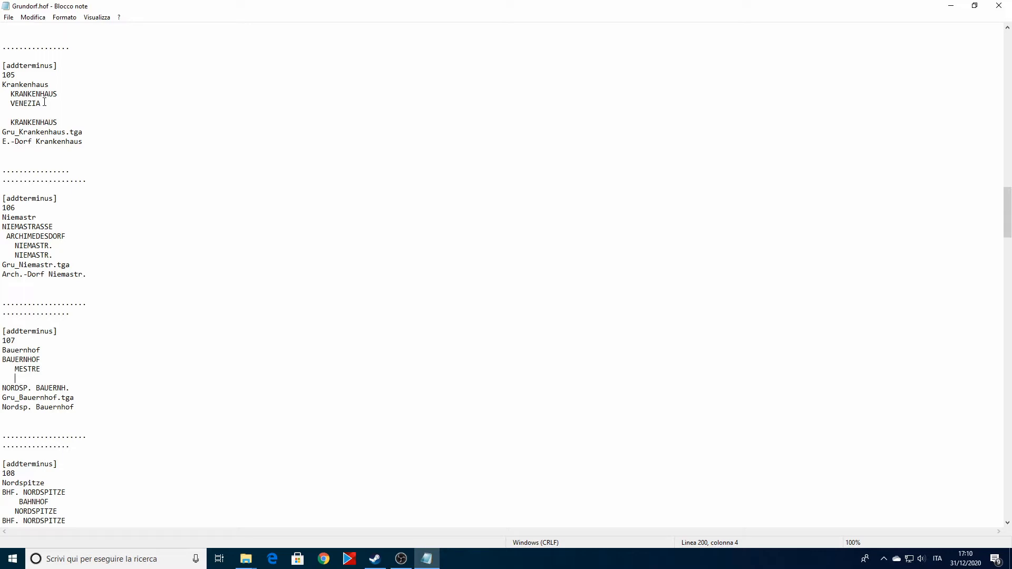
{"action": "left_click", "coordinate": [999, 6]}
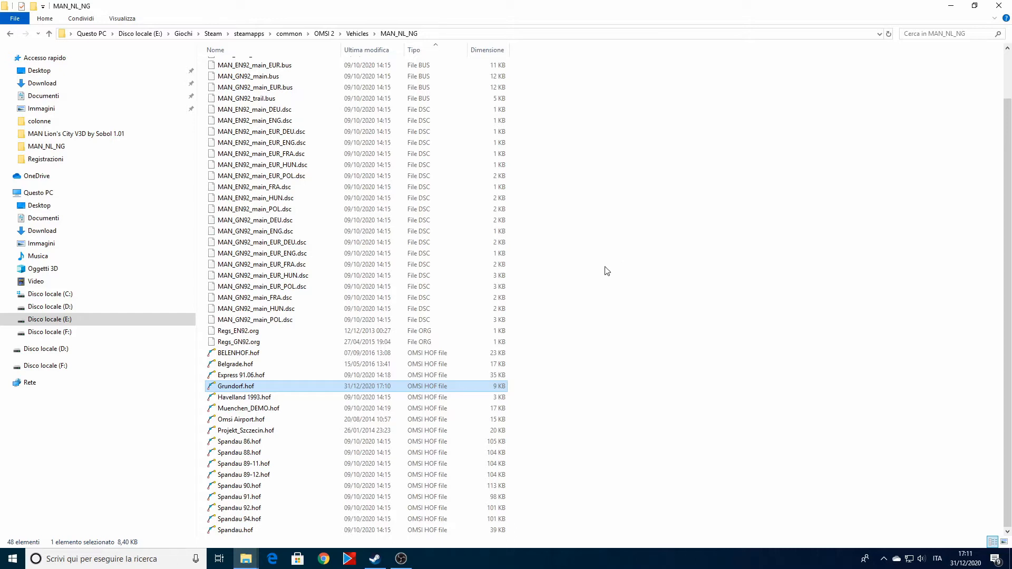
Open Projekt_Szczecin.hof from the MAN Lion's City V3D by Sobol 1.01 vehicle folder in a maximized Notepad window
{"action": "left_click", "coordinate": [10, 33]}
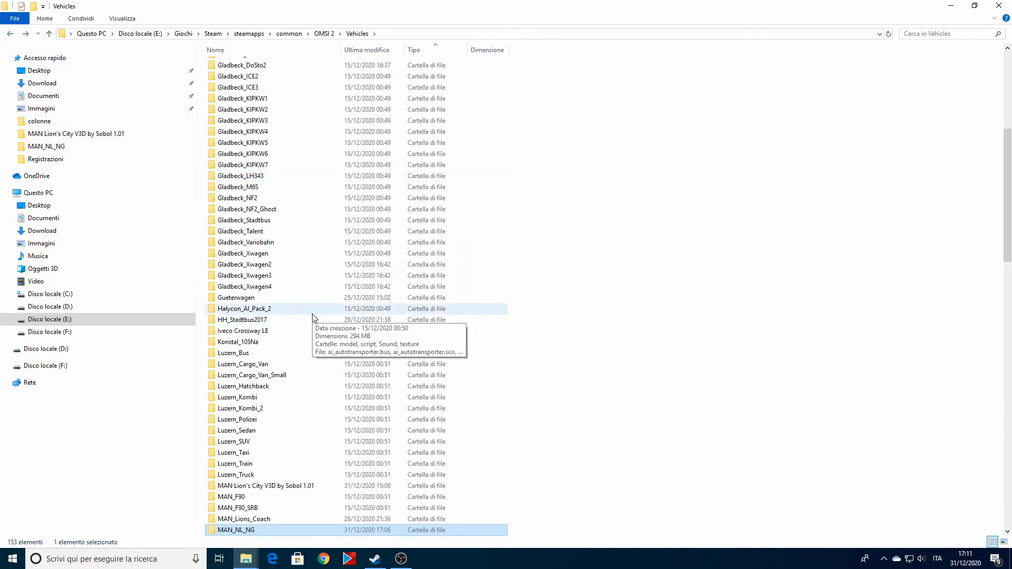
{"action": "scroll", "coordinate": [314, 317], "scroll_direction": "down", "scroll_amount": 4}
{"action": "double_click", "coordinate": [318, 354]}
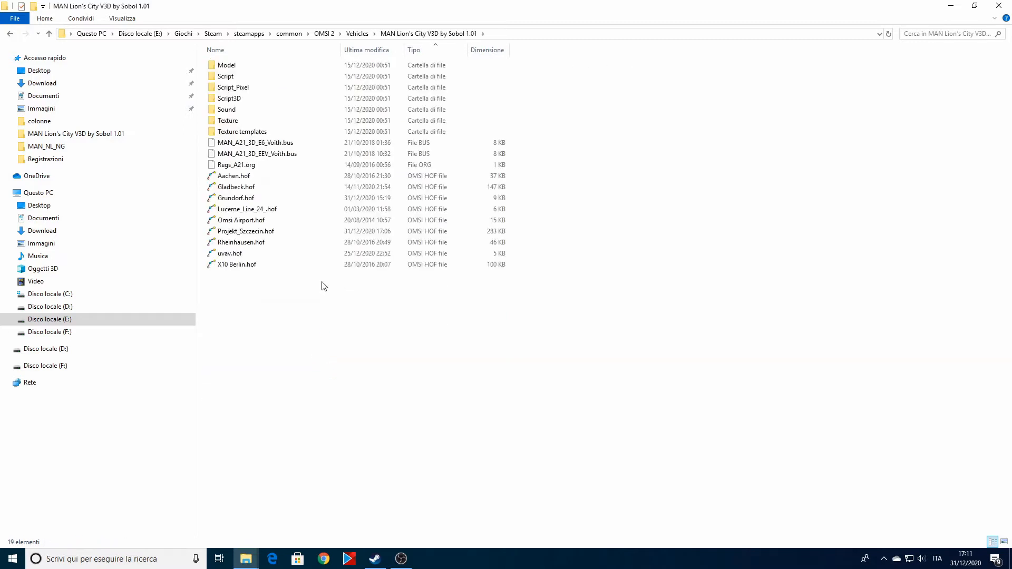
{"action": "right_click", "coordinate": [279, 236]}
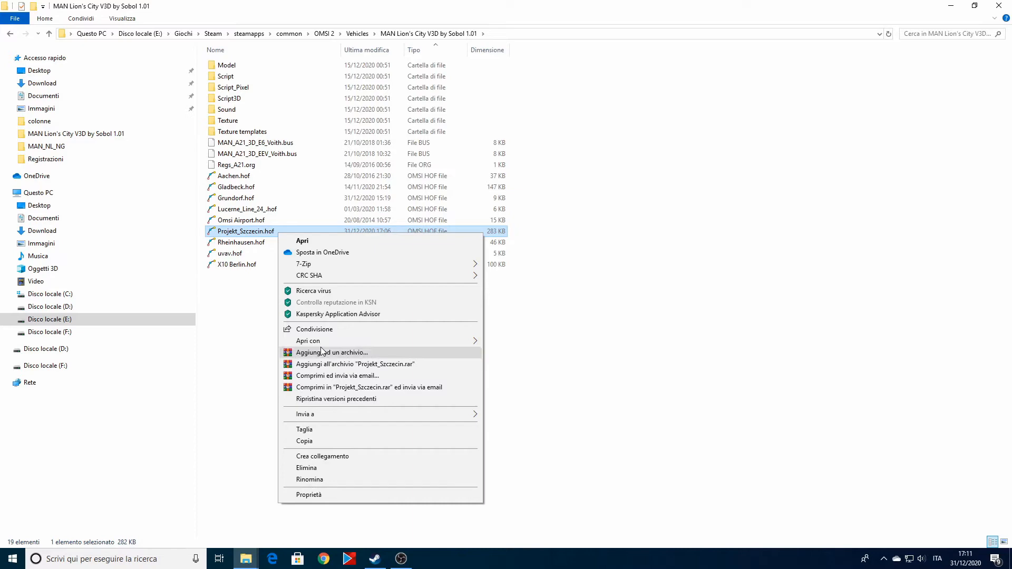
{"action": "mouse_move", "coordinate": [322, 342]}
{"action": "left_click", "coordinate": [514, 342]}
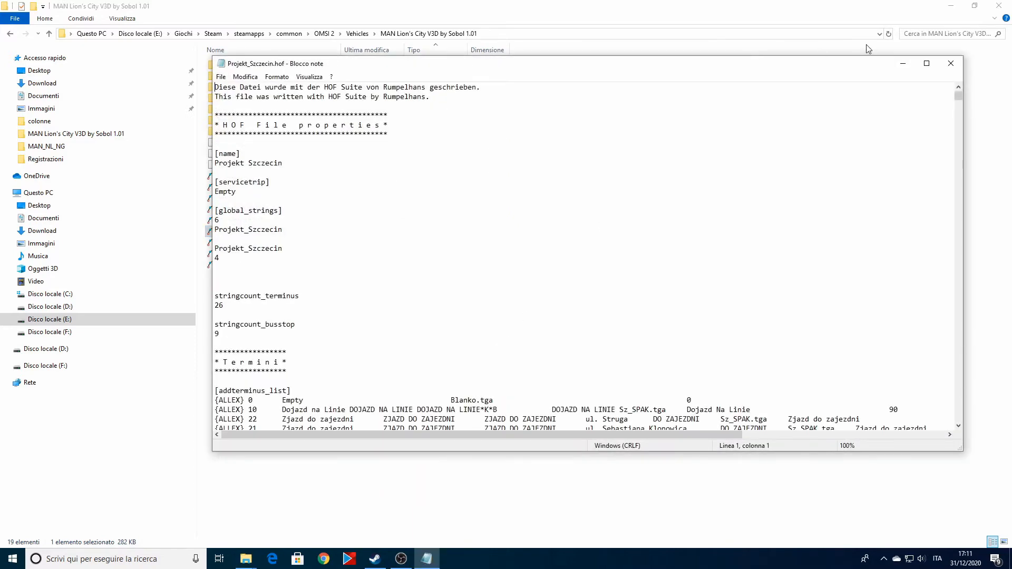
{"action": "left_click", "coordinate": [926, 64]}
Examine the layout of the terminus list in Projekt_Szczecin.hof, then close the file
{"action": "scroll", "coordinate": [392, 295], "scroll_direction": "down", "scroll_amount": 15}
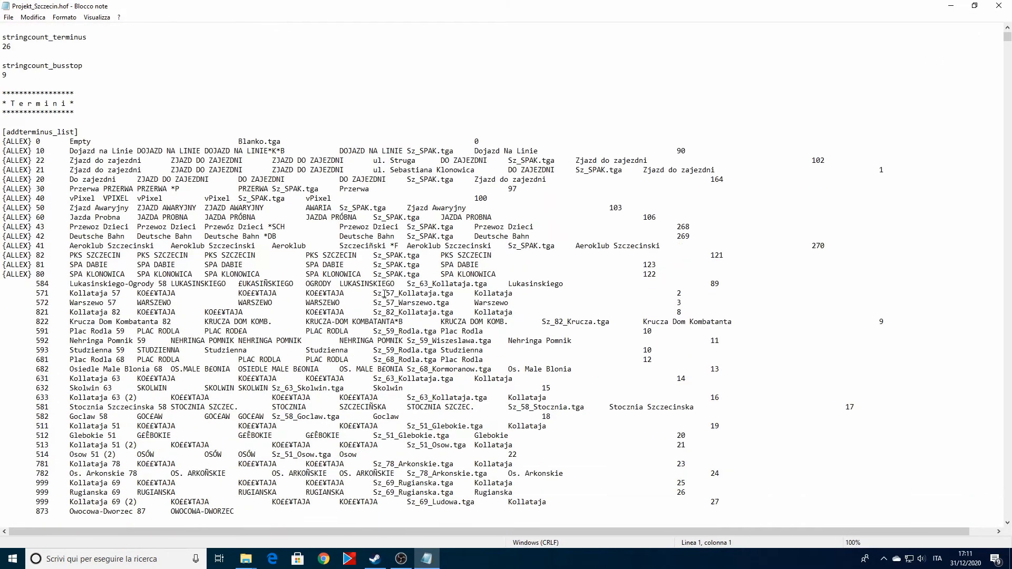
{"action": "scroll", "coordinate": [385, 294], "scroll_direction": "down", "scroll_amount": 9}
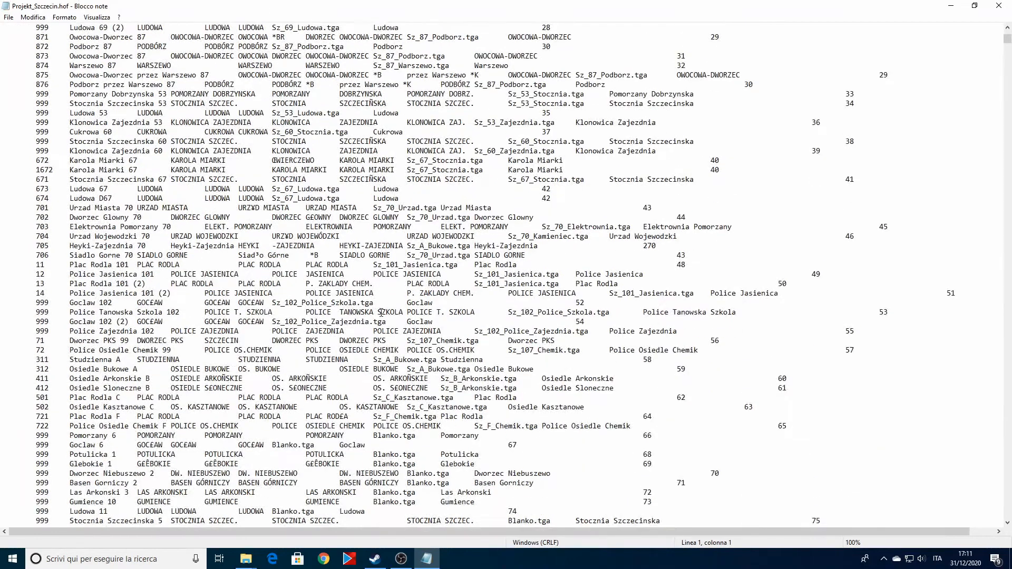
{"action": "scroll", "coordinate": [380, 299], "scroll_direction": "down", "scroll_amount": 9}
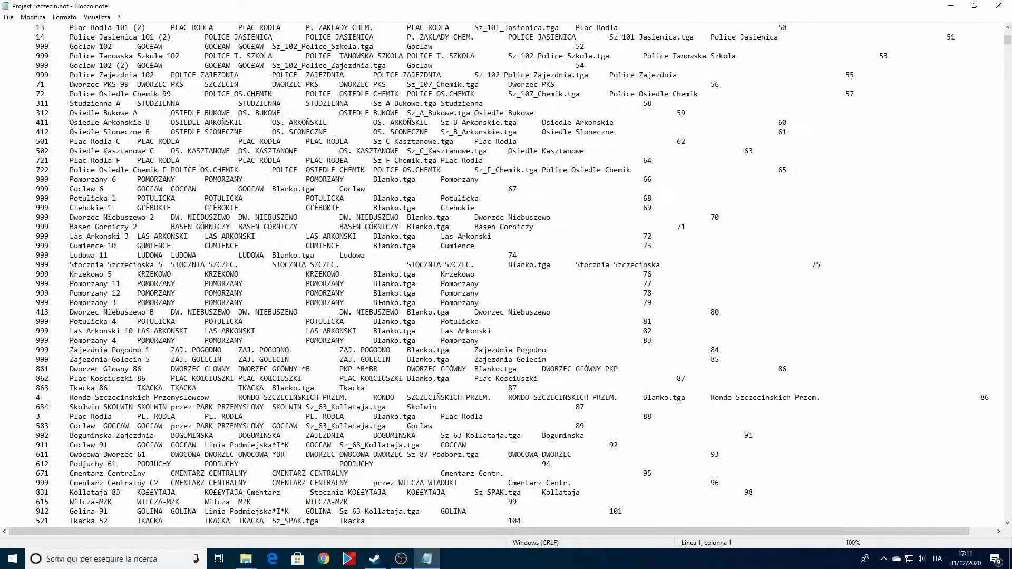
{"action": "scroll", "coordinate": [381, 299], "scroll_direction": "down", "scroll_amount": 3}
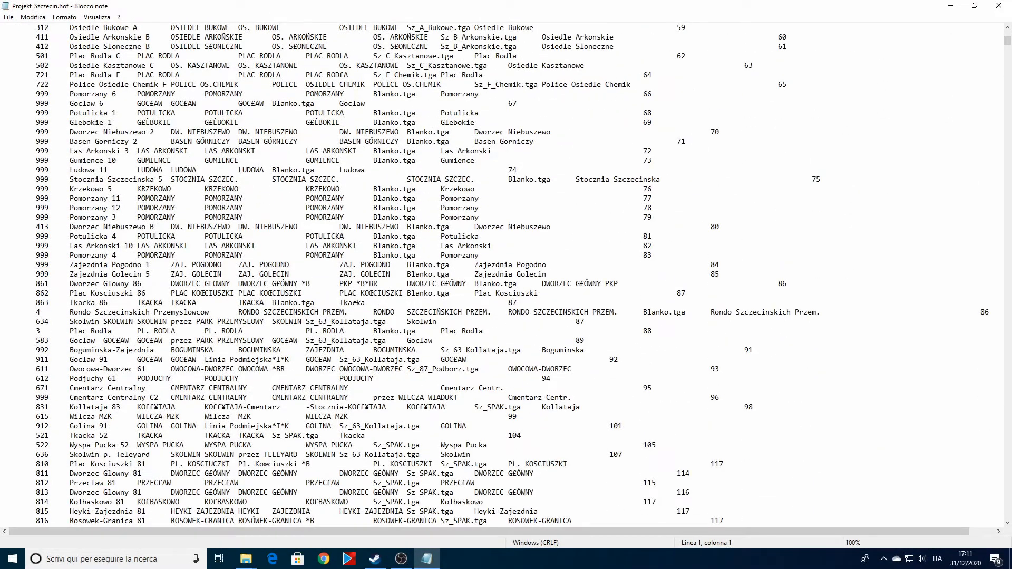
{"action": "scroll", "coordinate": [357, 299], "scroll_direction": "down", "scroll_amount": 4}
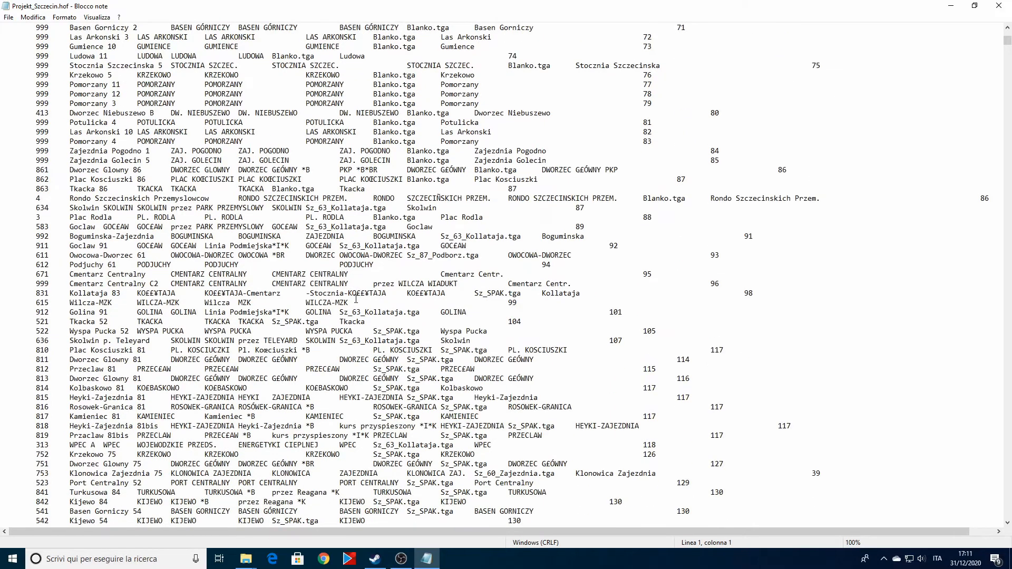
{"action": "scroll", "coordinate": [356, 300], "scroll_direction": "down", "scroll_amount": 11}
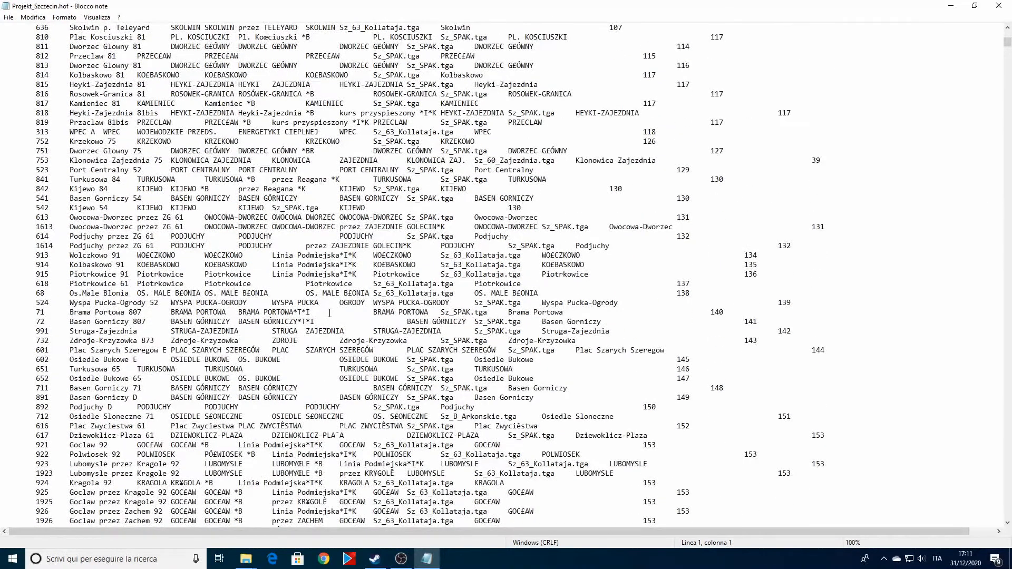
{"action": "scroll", "coordinate": [329, 313], "scroll_direction": "down", "scroll_amount": 4}
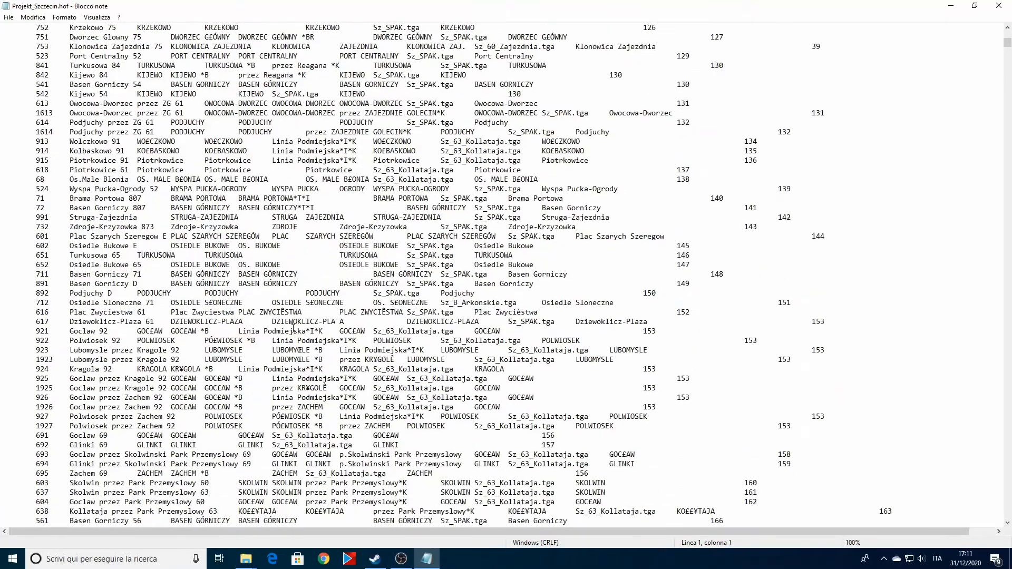
{"action": "scroll", "coordinate": [212, 367], "scroll_direction": "down", "scroll_amount": 20}
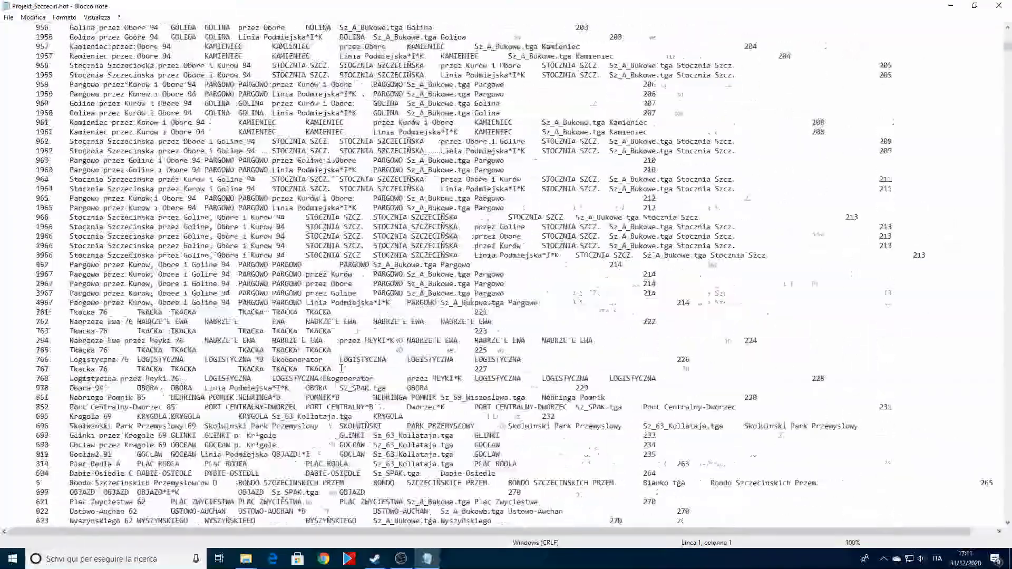
{"action": "mouse_move", "coordinate": [1007, 48]}
{"action": "left_mouse_down"}
{"action": "mouse_move", "coordinate": [1009, 148]}
{"action": "mouse_move", "coordinate": [1009, 42]}
{"action": "left_mouse_up"}
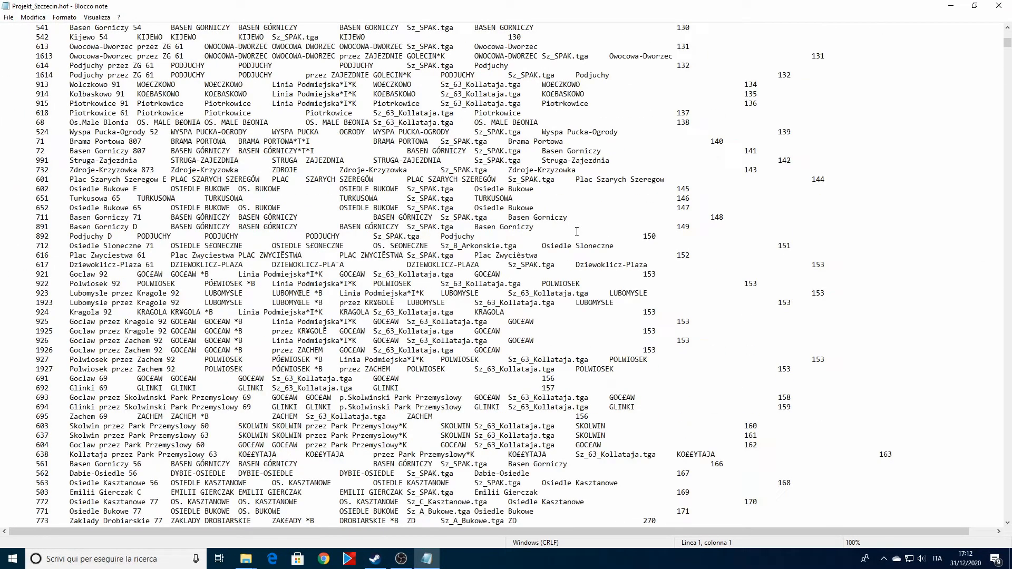
{"action": "scroll", "coordinate": [545, 257], "scroll_direction": "up", "scroll_amount": 15}
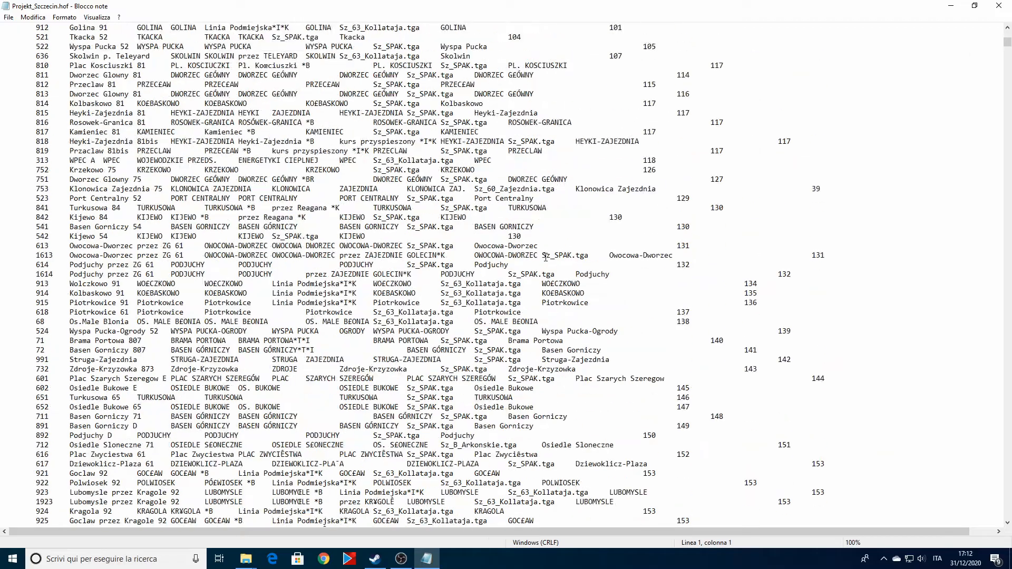
{"action": "scroll", "coordinate": [542, 257], "scroll_direction": "up", "scroll_amount": 20}
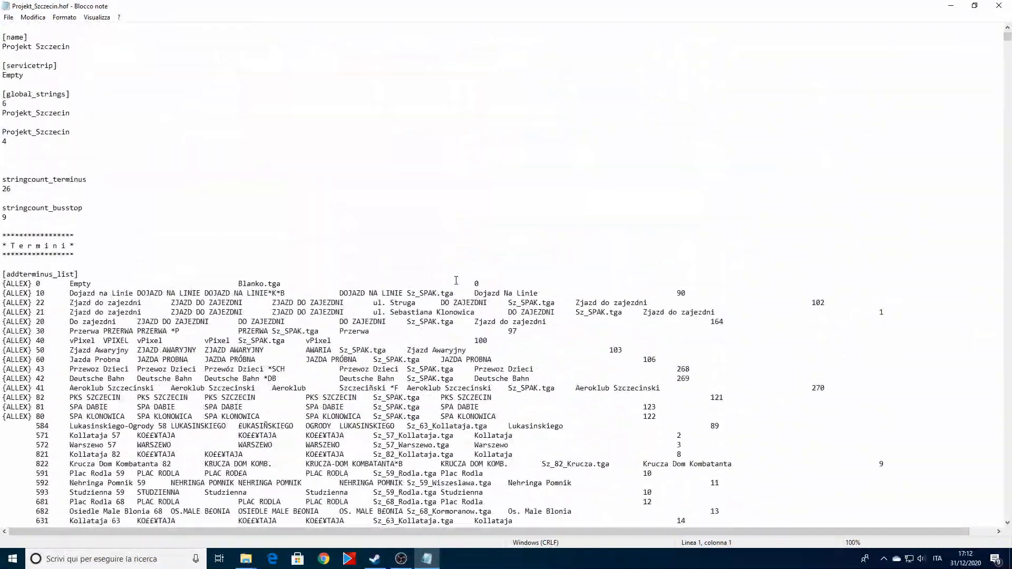
{"action": "left_click", "coordinate": [999, 5]}
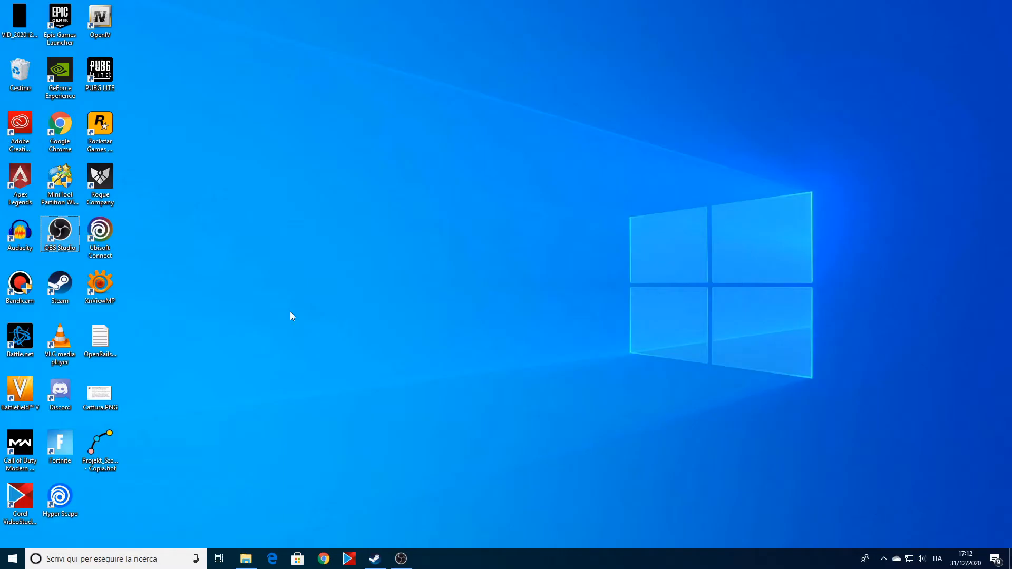
Switch to Chrome, search the web for OMSI HOF SUITE and open the downloads list of the HOF Suite (EN&DE) page on OMSI WebDisk
{"action": "left_click", "coordinate": [239, 364]}
{"action": "left_click", "coordinate": [324, 559]}
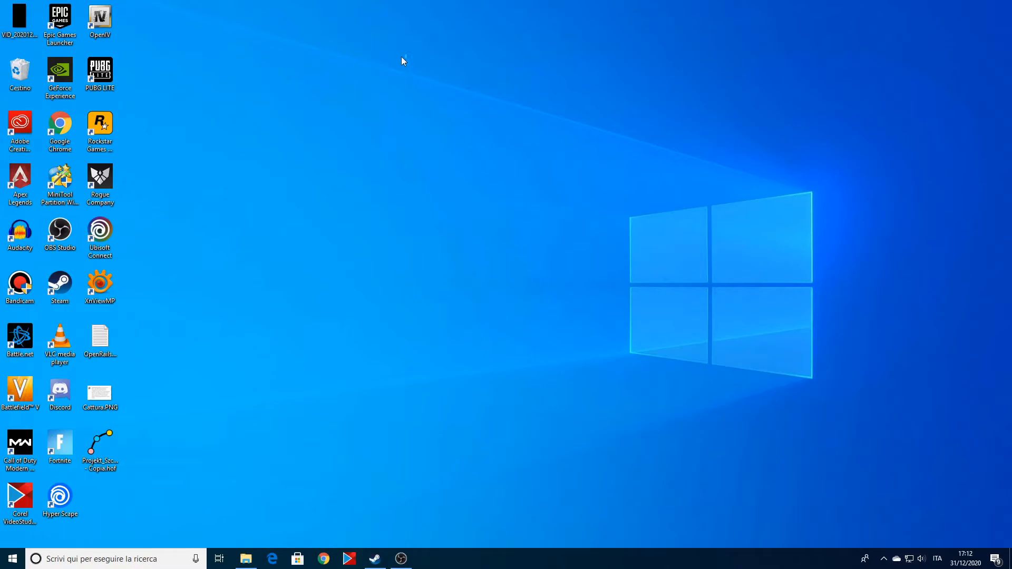
{"action": "left_click", "coordinate": [399, 29]}
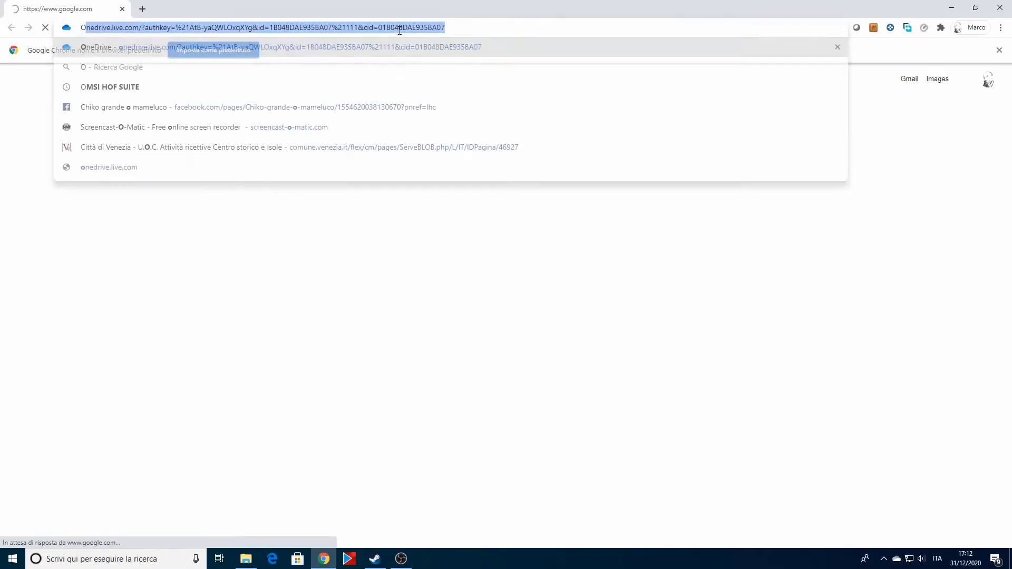
{"action": "type", "text": "OMSI HOF SUITE"}
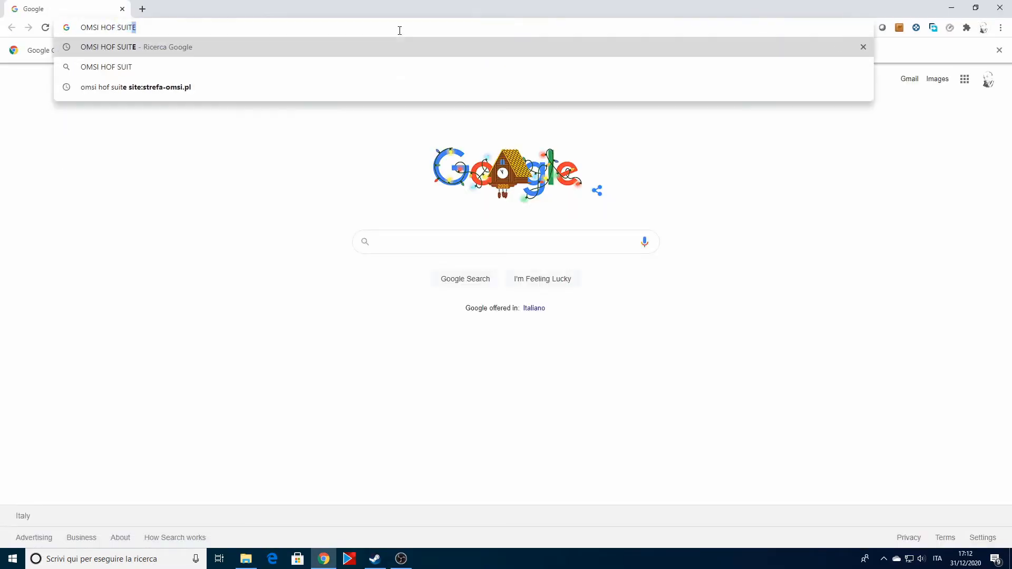
{"action": "key", "text": "Return"}
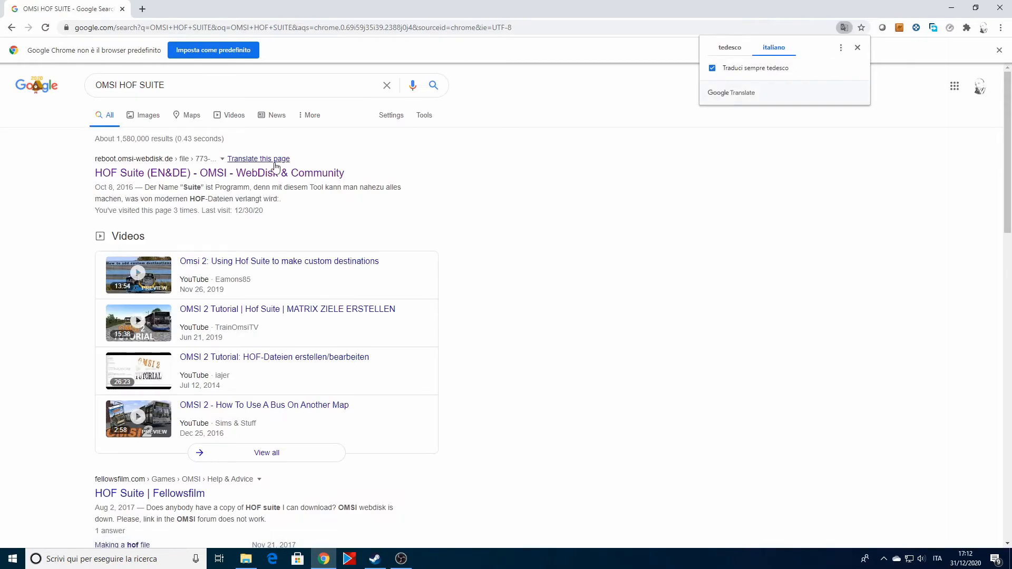
{"action": "left_click", "coordinate": [274, 173]}
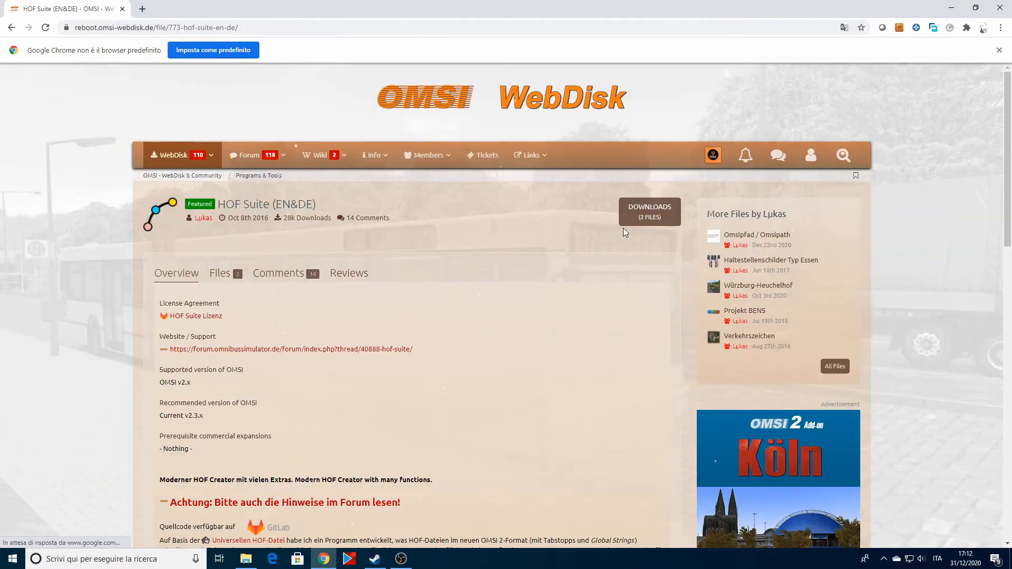
{"action": "left_click", "coordinate": [644, 217]}
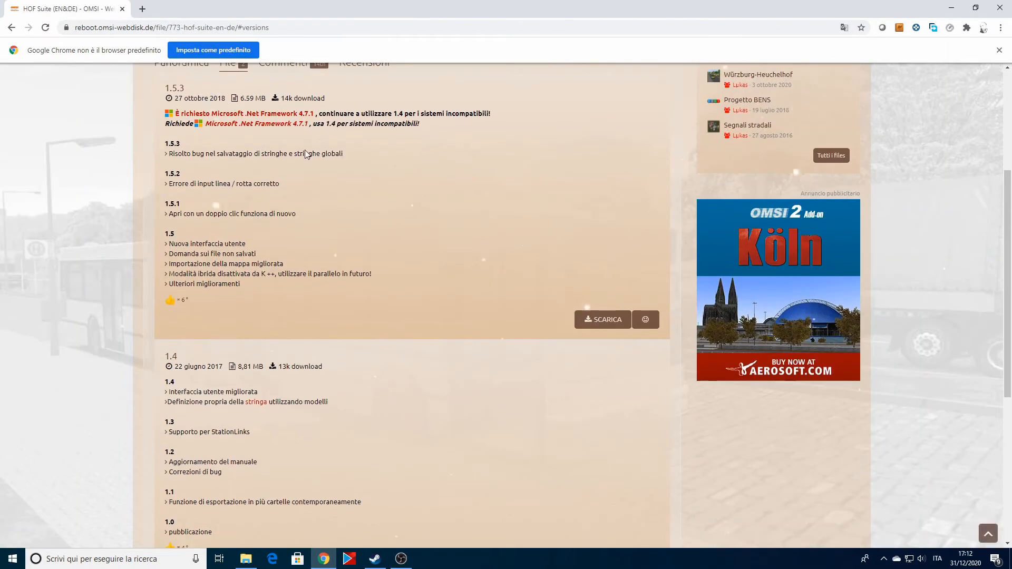
Download HOF Suite version 1.5.3, then open HOF Suite.zip from the Download folder in File Explorer
{"action": "left_click", "coordinate": [597, 319]}
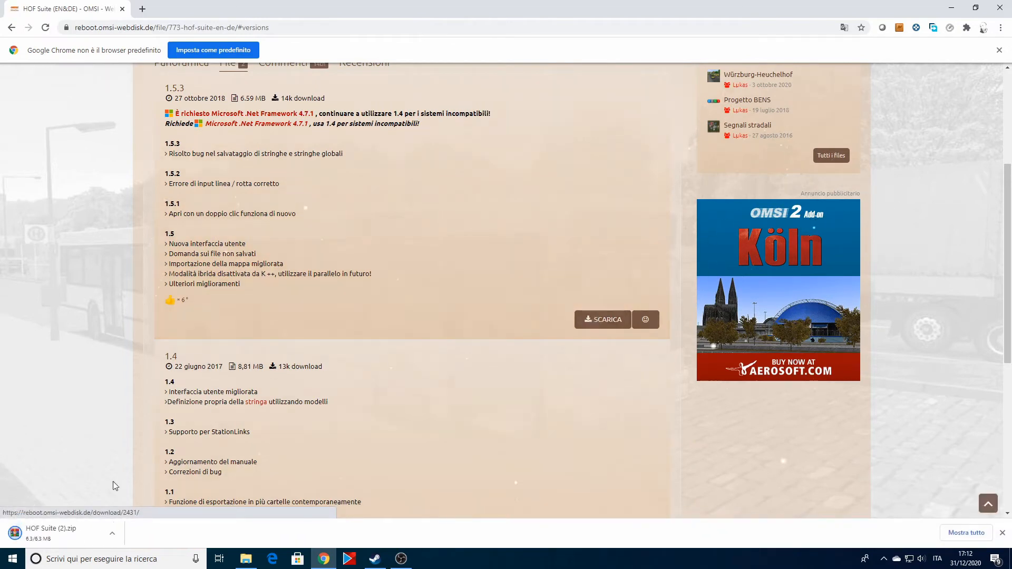
{"action": "left_click", "coordinate": [246, 559]}
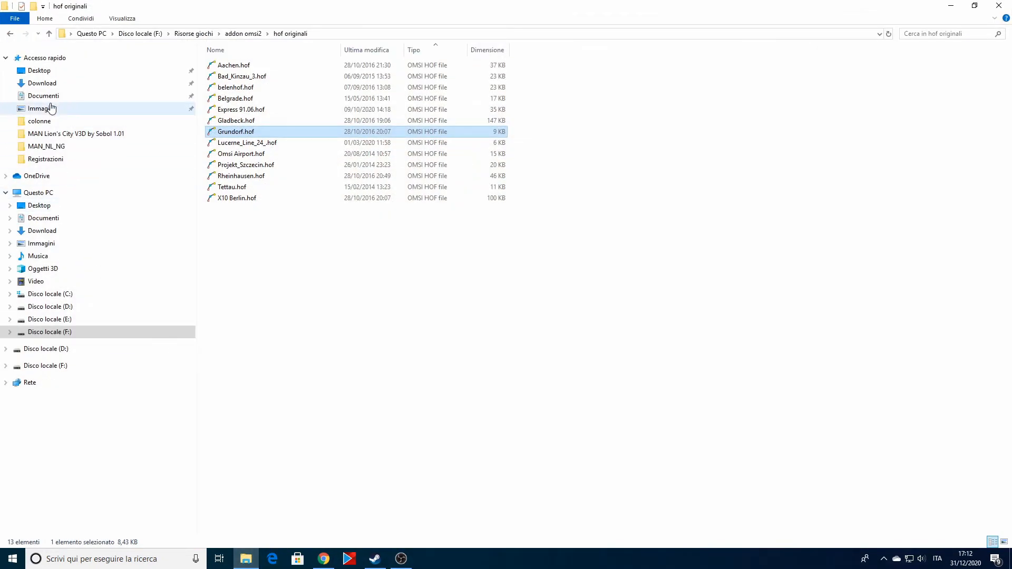
{"action": "left_click", "coordinate": [42, 84]}
{"action": "double_click", "coordinate": [238, 245]}
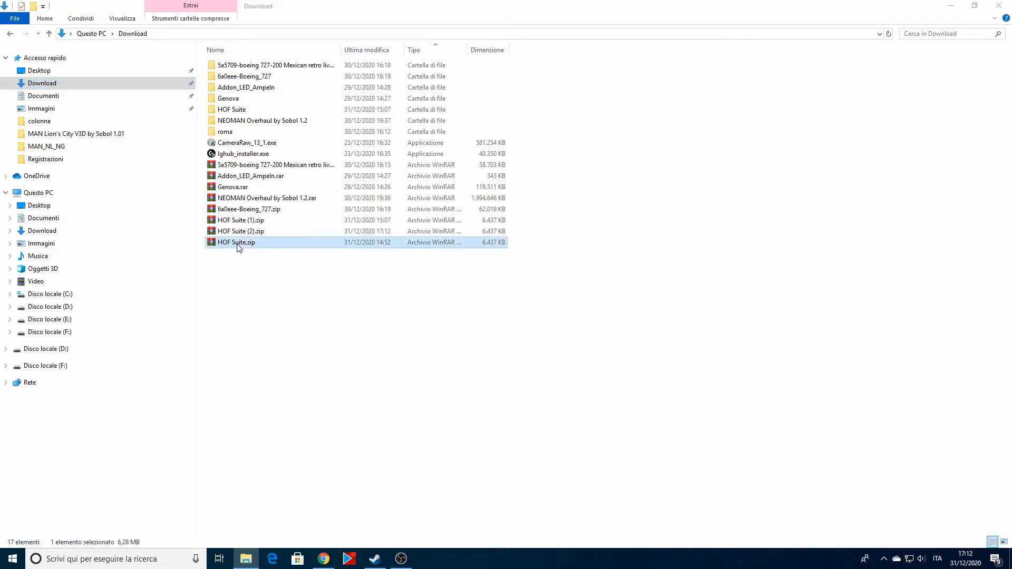
Extract HOF Suite.zip into its HOF Suite folder in Downloads without replacing any existing files, then close the archive
{"action": "left_click", "coordinate": [270, 144]}
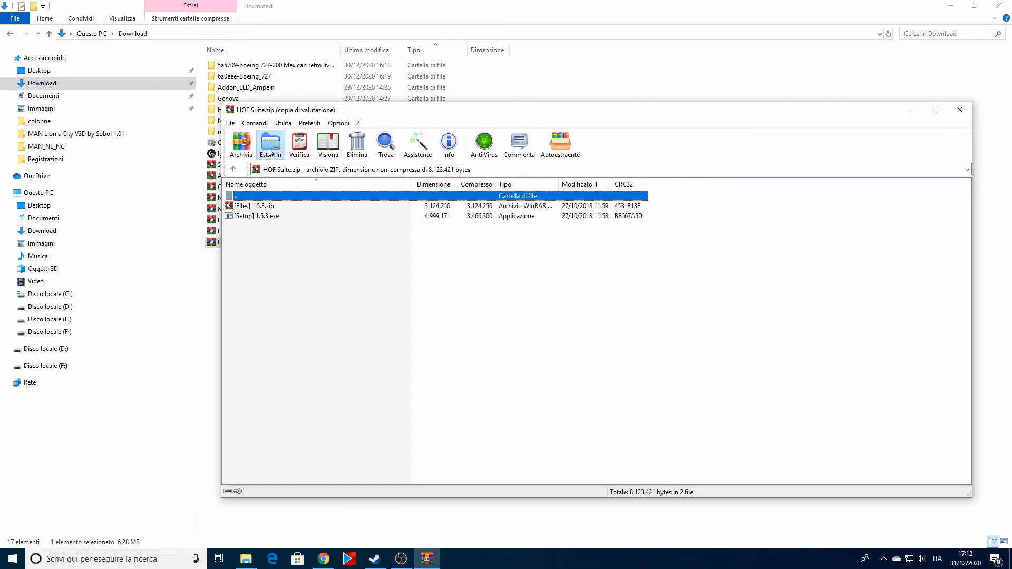
{"action": "left_click", "coordinate": [627, 415]}
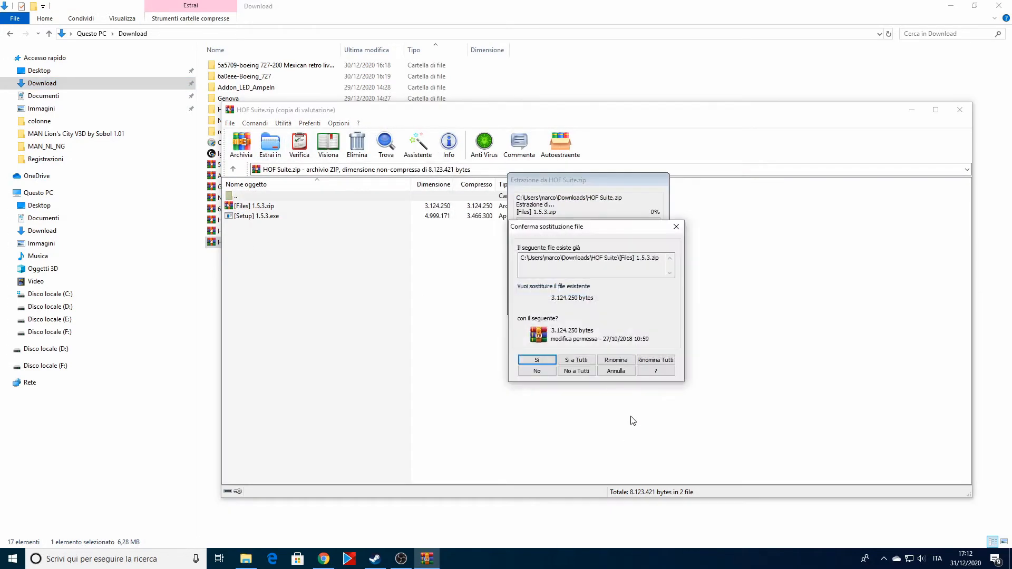
{"action": "left_click", "coordinate": [576, 371]}
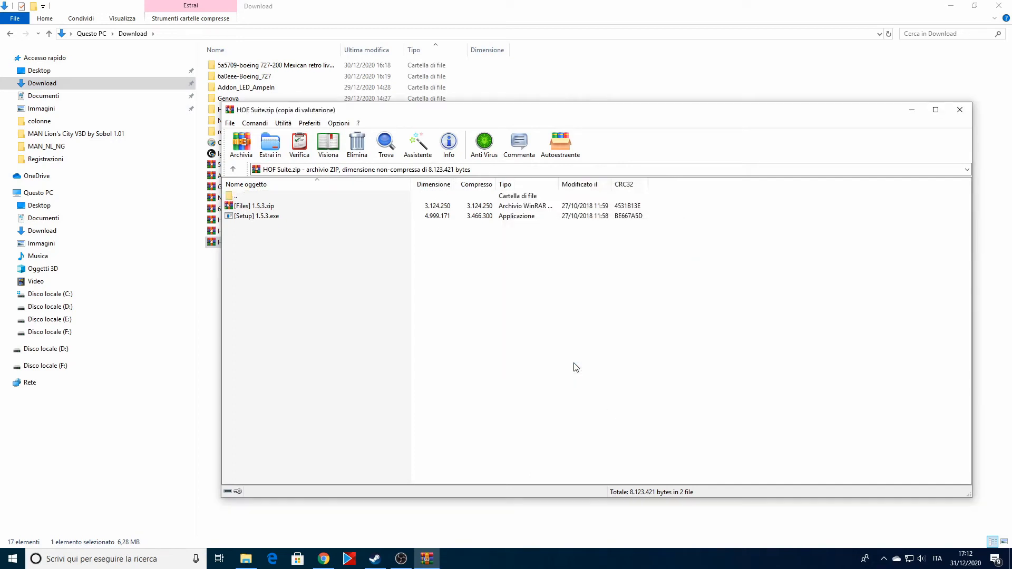
{"action": "left_click", "coordinate": [960, 110]}
Run [Setup] 1.5.3.exe from the extracted HOF Suite folder and go through the setup wizard with its default options
{"action": "double_click", "coordinate": [253, 111]}
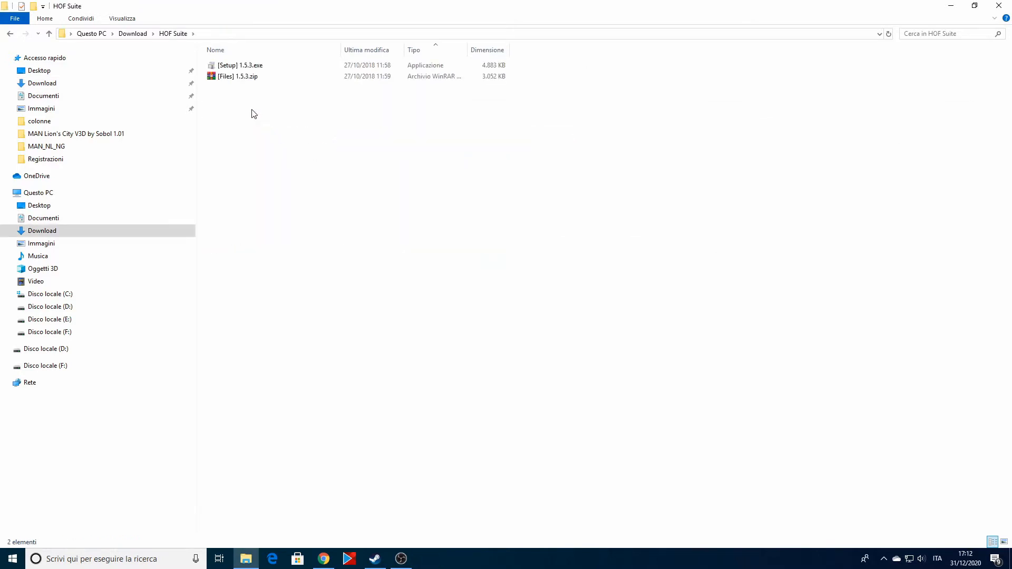
{"action": "double_click", "coordinate": [257, 65]}
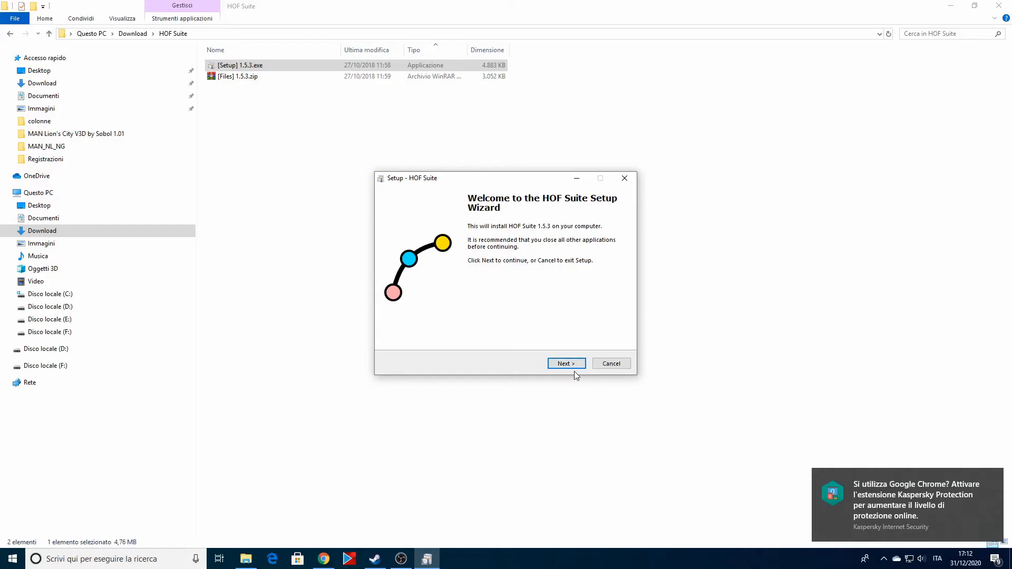
{"action": "left_click", "coordinate": [573, 366]}
{"action": "left_click", "coordinate": [574, 365]}
{"action": "left_click", "coordinate": [574, 365]}
{"action": "left_click", "coordinate": [573, 364]}
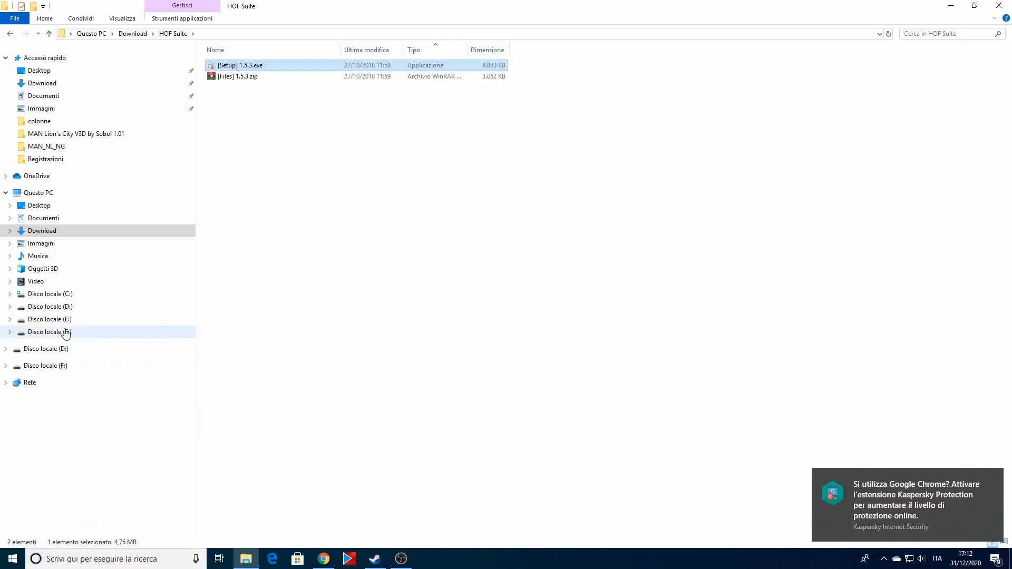
Open the MAN Lion's City V3D by Sobol 1.01 folder within OMSI 2's Vehicles folder in the Steam library on drive E:
{"action": "left_click", "coordinate": [48, 319]}
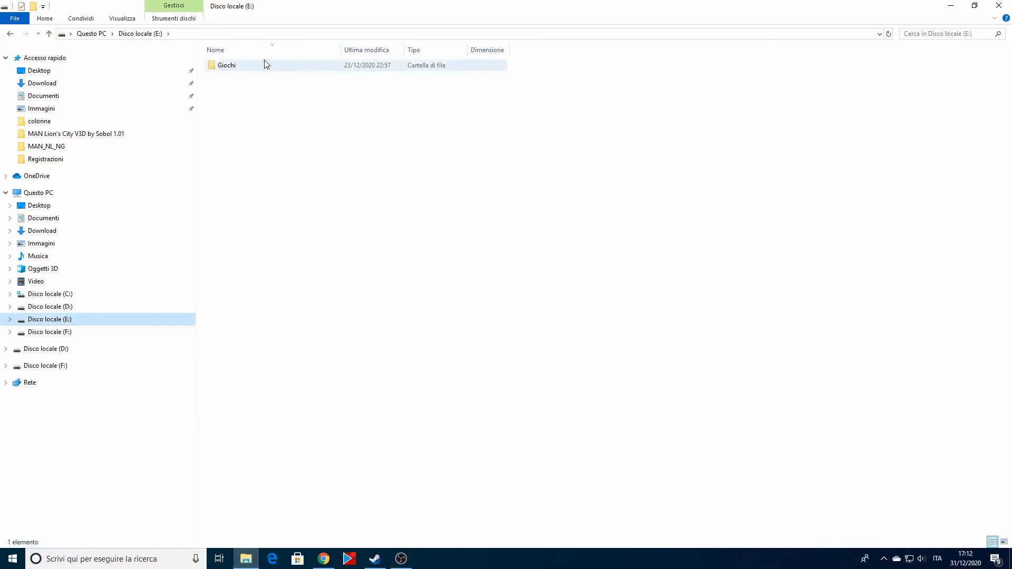
{"action": "double_click", "coordinate": [261, 66]}
{"action": "left_click", "coordinate": [246, 220]}
{"action": "double_click", "coordinate": [246, 220]}
{"action": "double_click", "coordinate": [244, 265]}
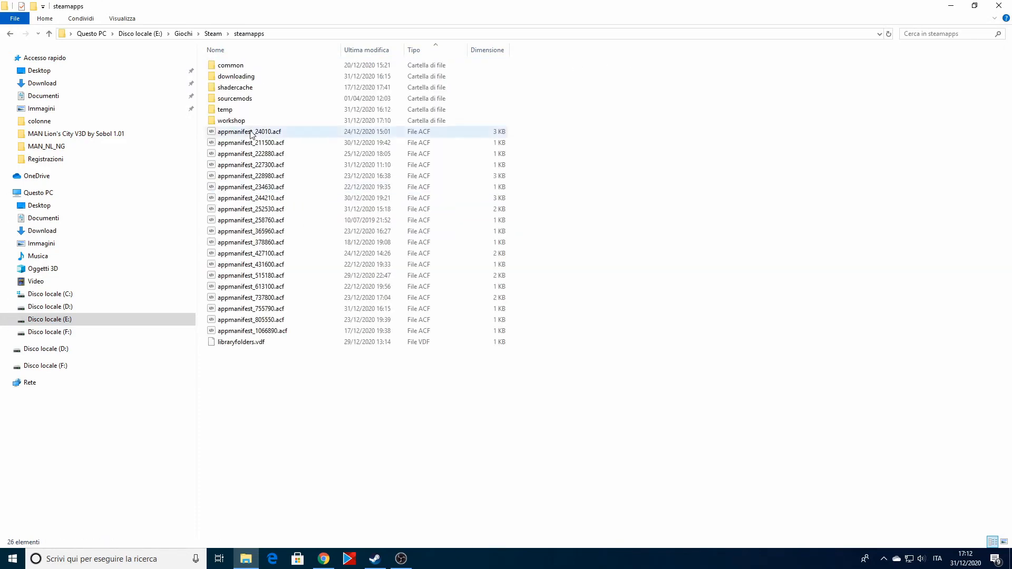
{"action": "double_click", "coordinate": [244, 69]}
{"action": "double_click", "coordinate": [258, 176]}
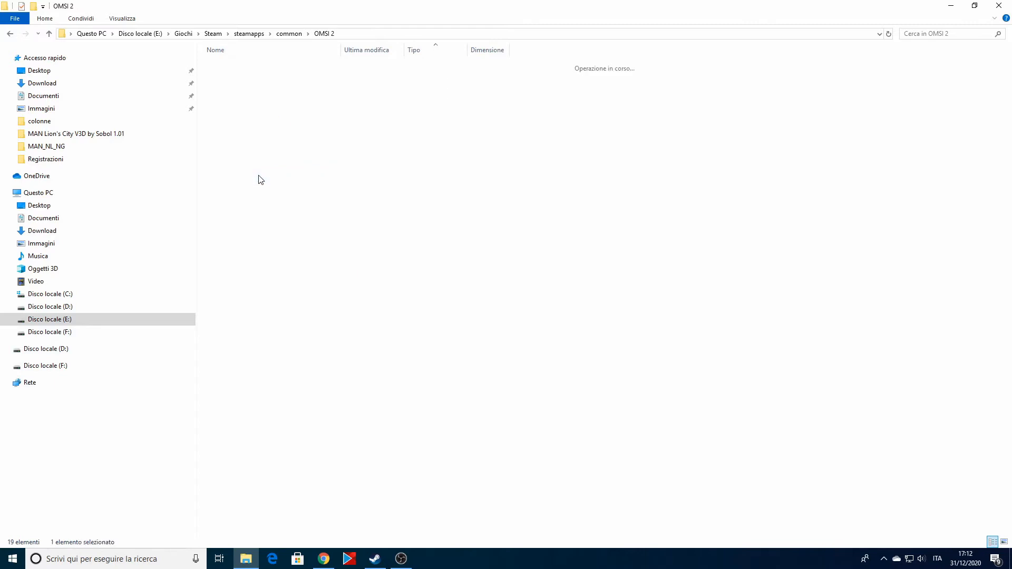
{"action": "double_click", "coordinate": [256, 399]}
{"action": "scroll", "coordinate": [283, 334], "scroll_direction": "down", "scroll_amount": 6}
{"action": "scroll", "coordinate": [283, 333], "scroll_direction": "down", "scroll_amount": 4}
{"action": "scroll", "coordinate": [283, 332], "scroll_direction": "down", "scroll_amount": 6}
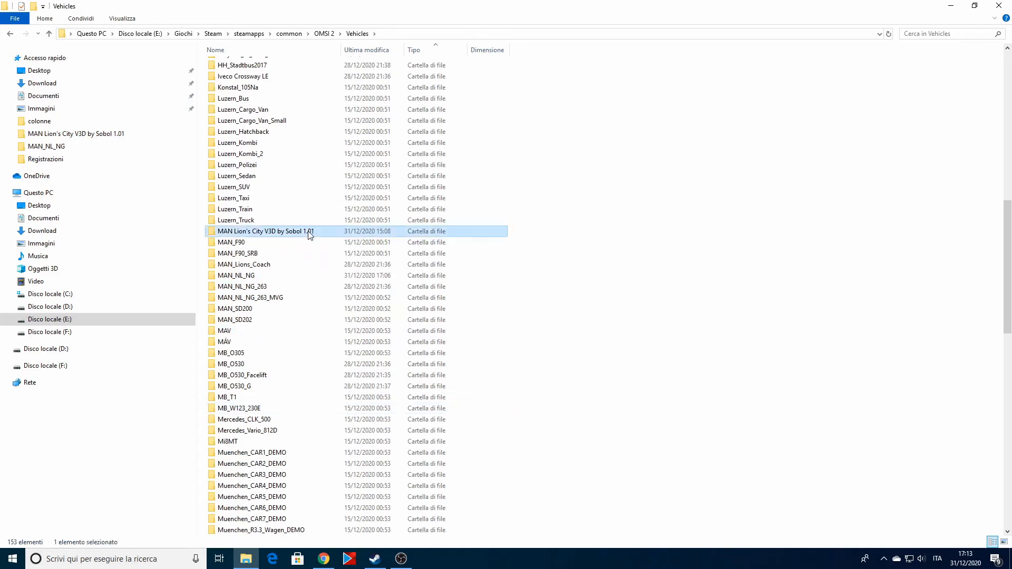
{"action": "double_click", "coordinate": [311, 231]}
Back up Projekt_Szczecin.hof by copying it into a new folder on the desktop, and check the folder's contents
{"action": "left_click", "coordinate": [975, 5]}
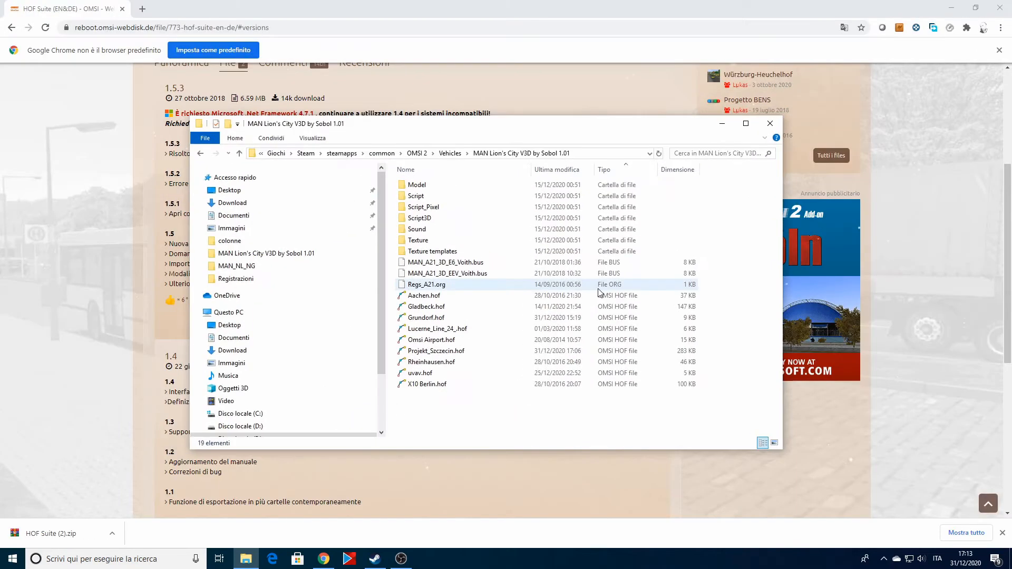
{"action": "left_click", "coordinate": [952, 6]}
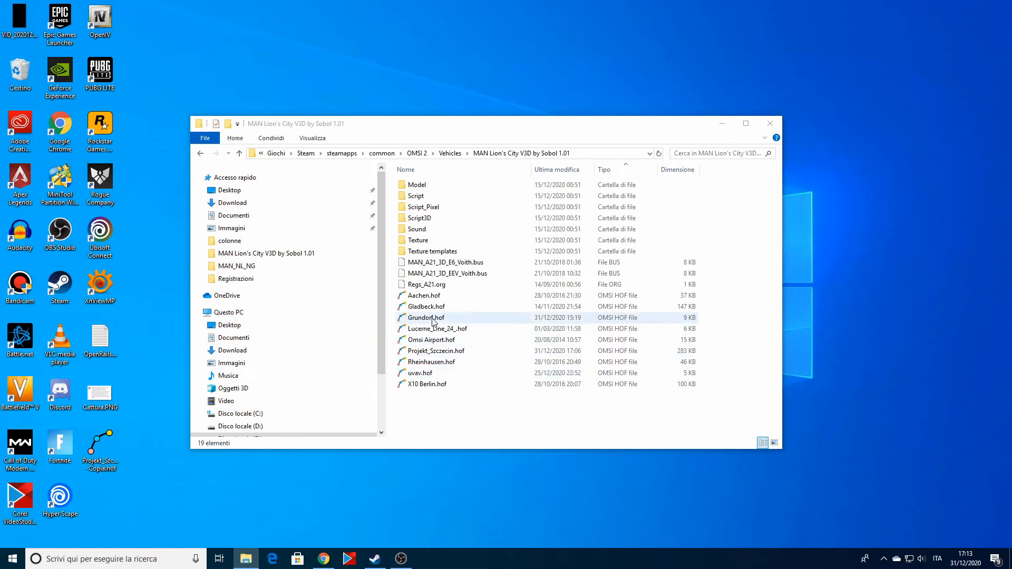
{"action": "right_click", "coordinate": [458, 351]}
{"action": "left_click", "coordinate": [484, 290]}
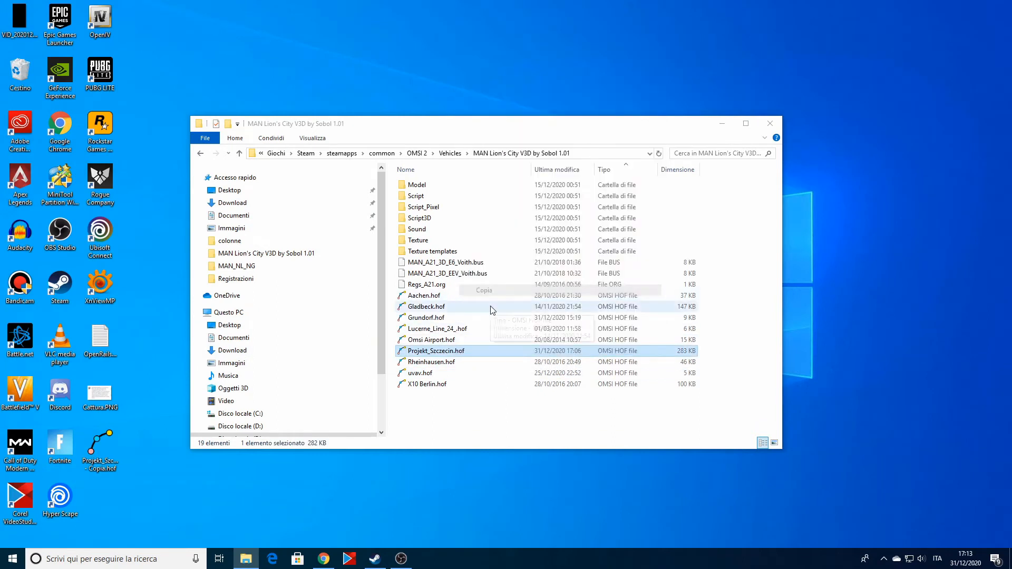
{"action": "right_click", "coordinate": [871, 59]}
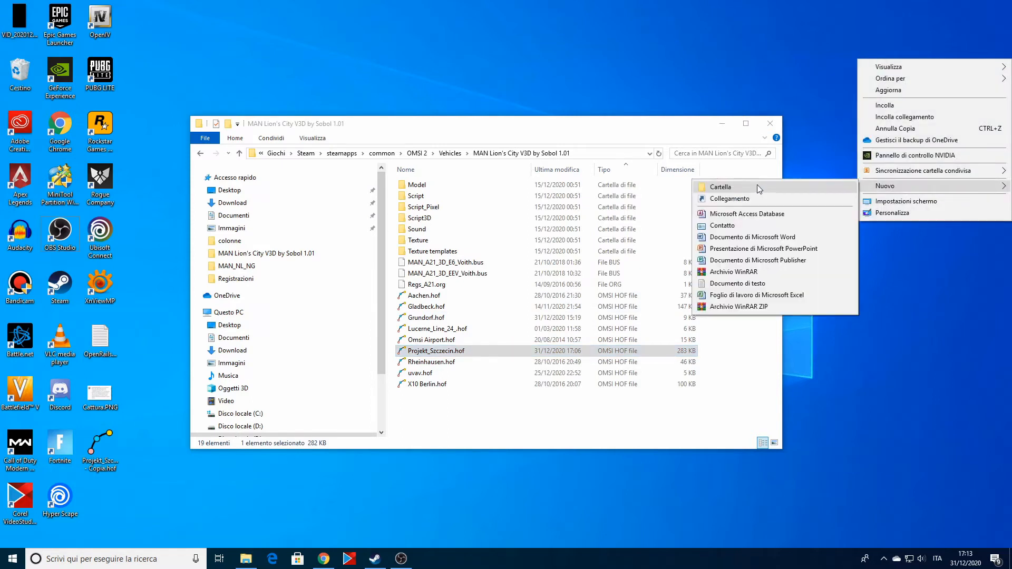
{"action": "left_click", "coordinate": [771, 188]}
{"action": "right_click", "coordinate": [900, 80]}
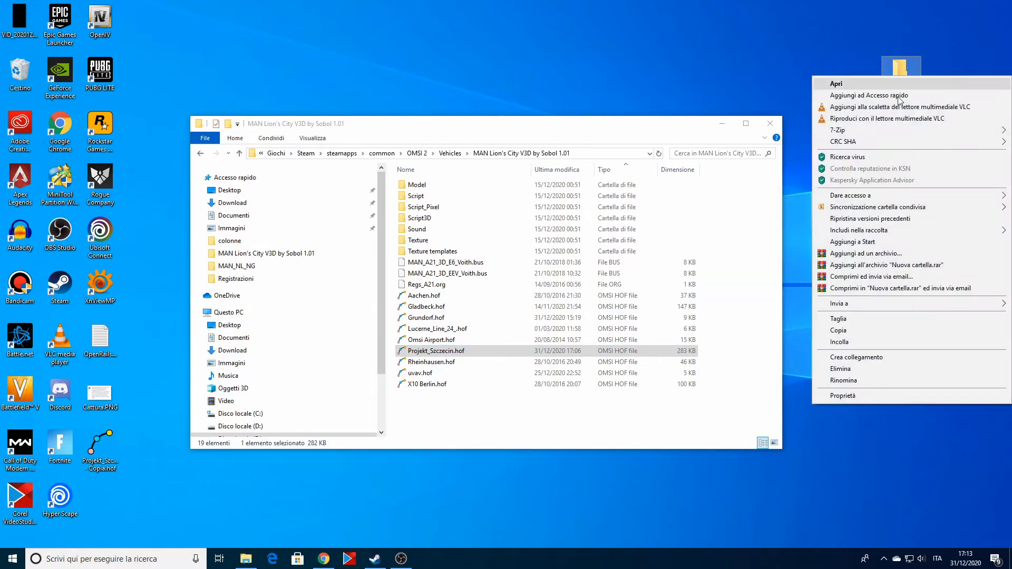
{"action": "left_click", "coordinate": [880, 342]}
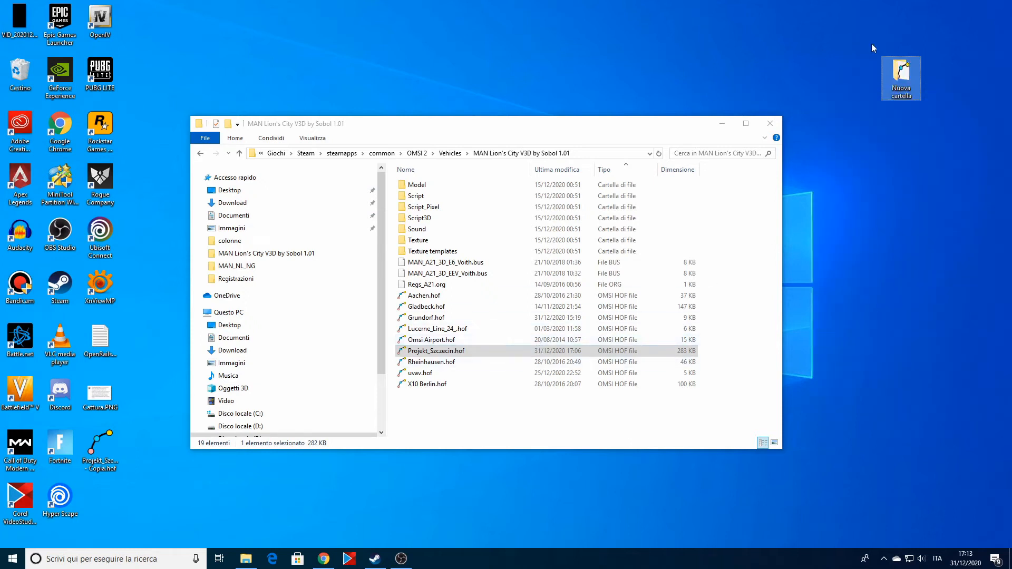
{"action": "double_click", "coordinate": [907, 74]}
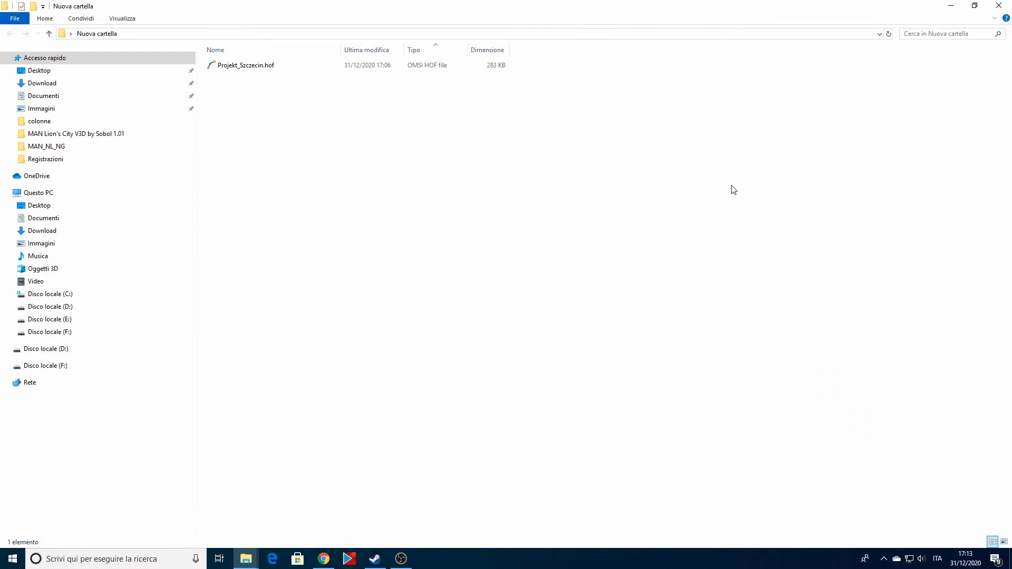
{"action": "left_click", "coordinate": [1001, 6]}
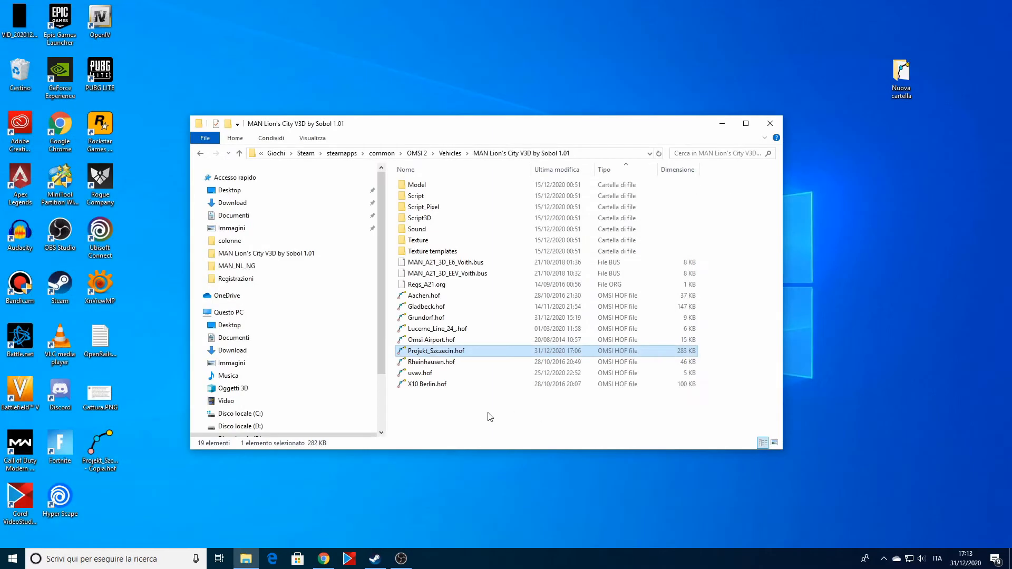
Open Projekt_Szczecin.hof from the vehicle folder with HOF Suite, without making it the default app for .hof files
{"action": "right_click", "coordinate": [455, 353]}
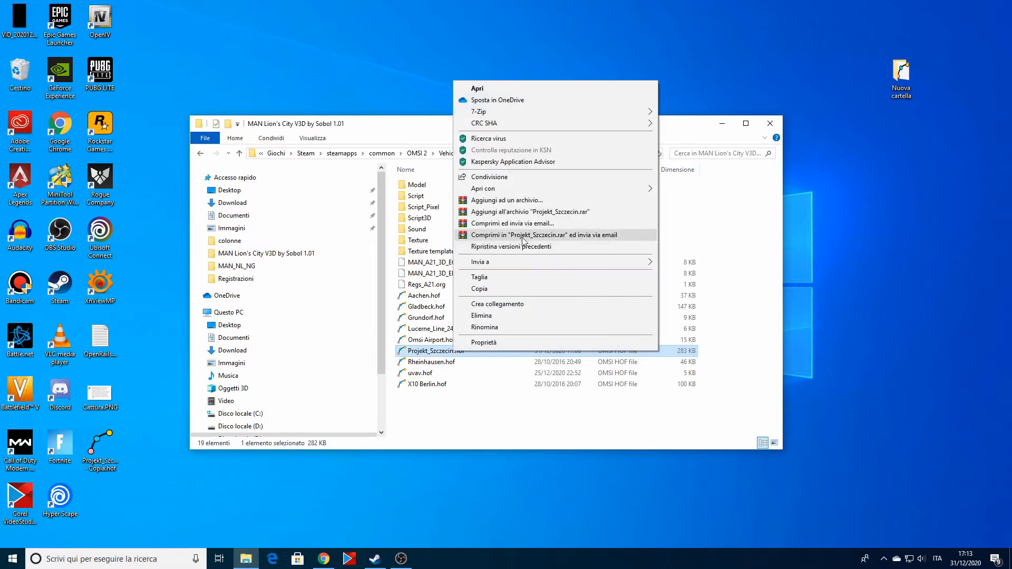
{"action": "mouse_move", "coordinate": [520, 196]}
{"action": "left_click", "coordinate": [709, 216]}
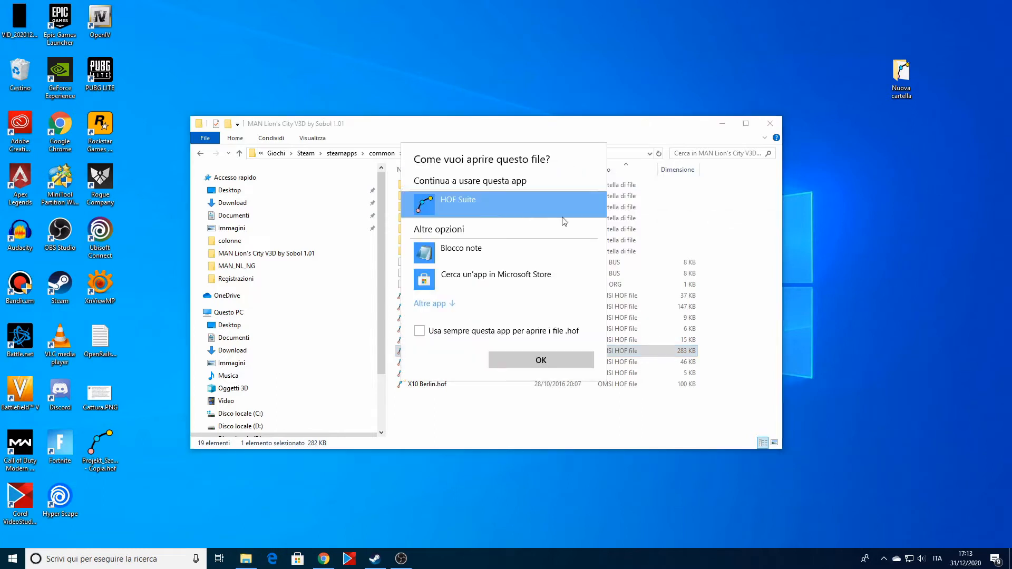
{"action": "left_click", "coordinate": [530, 367]}
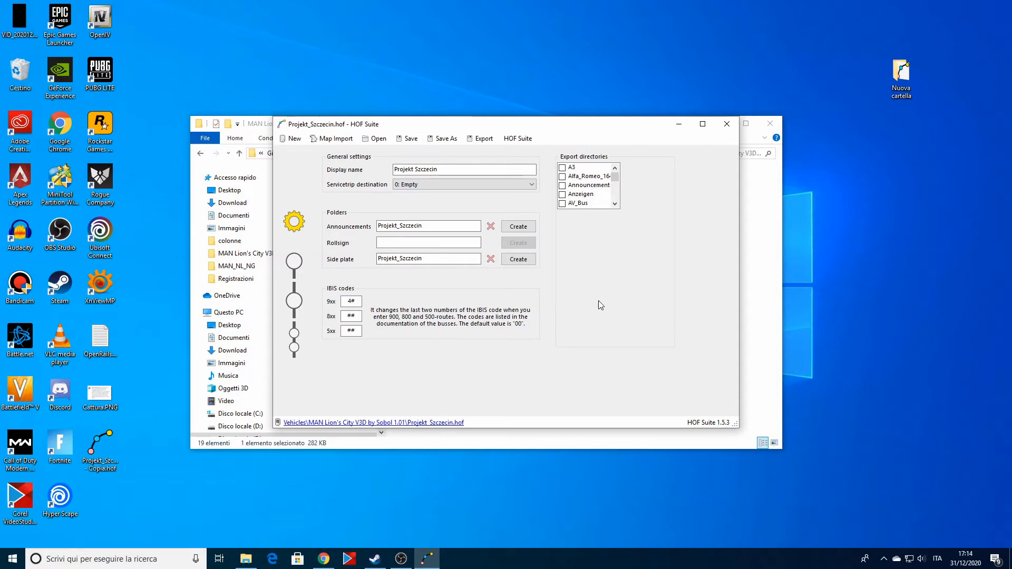
Look through the terminus, stop and route sections of Projekt_Szczecin.hof, and return to the terminus list
{"action": "left_click", "coordinate": [294, 261]}
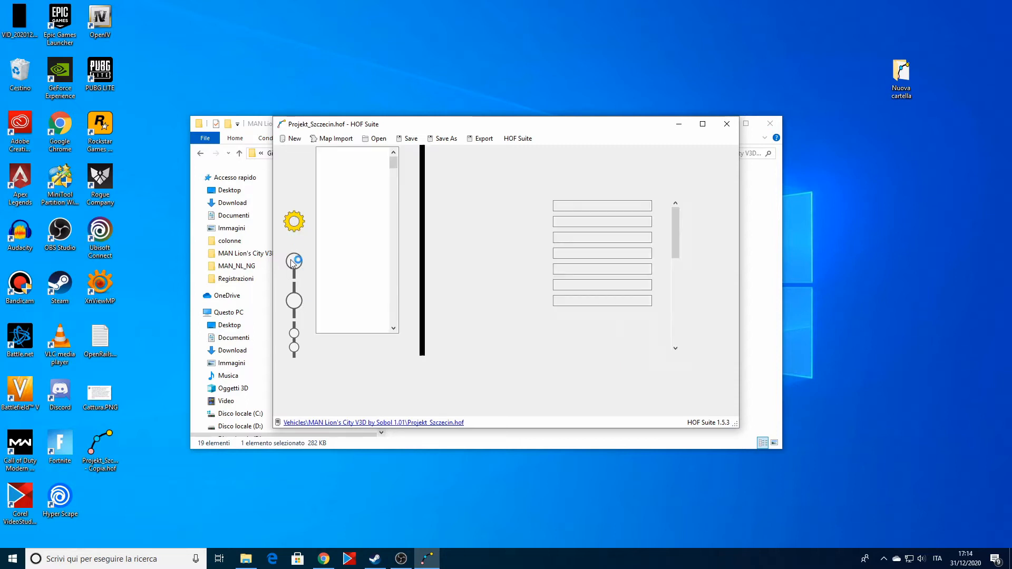
{"action": "left_click", "coordinate": [294, 301]}
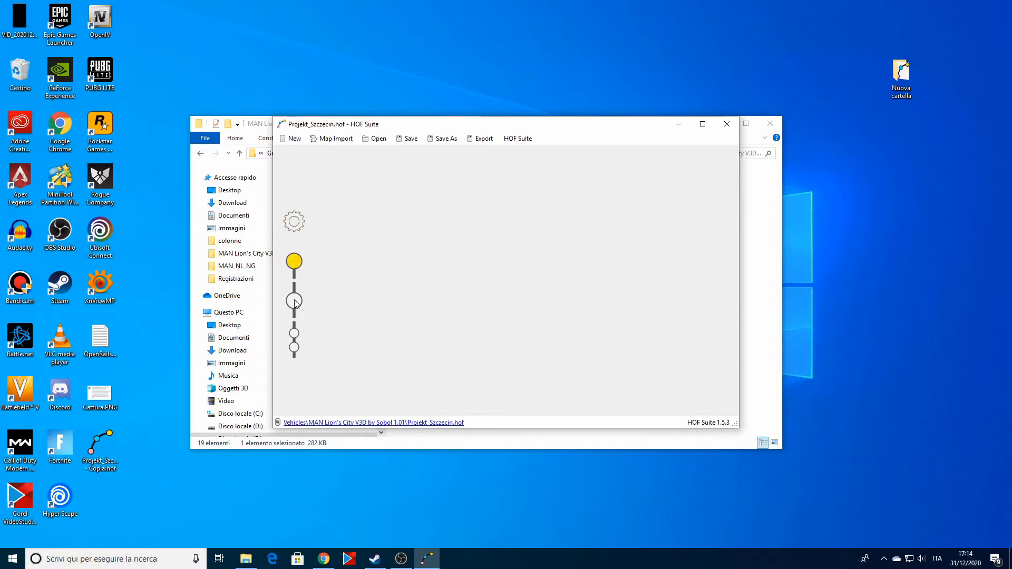
{"action": "left_click", "coordinate": [294, 335]}
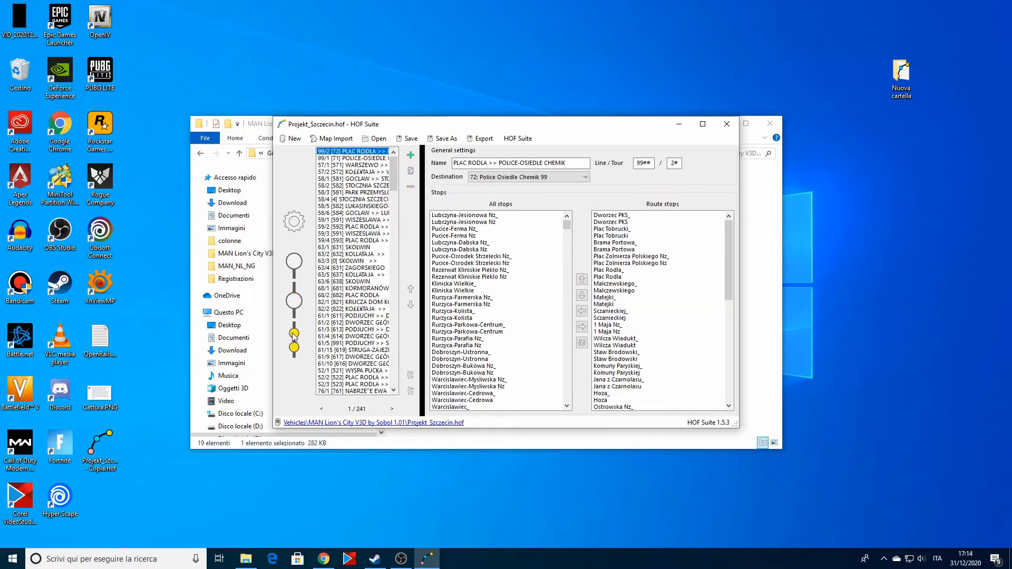
{"action": "left_click", "coordinate": [293, 308]}
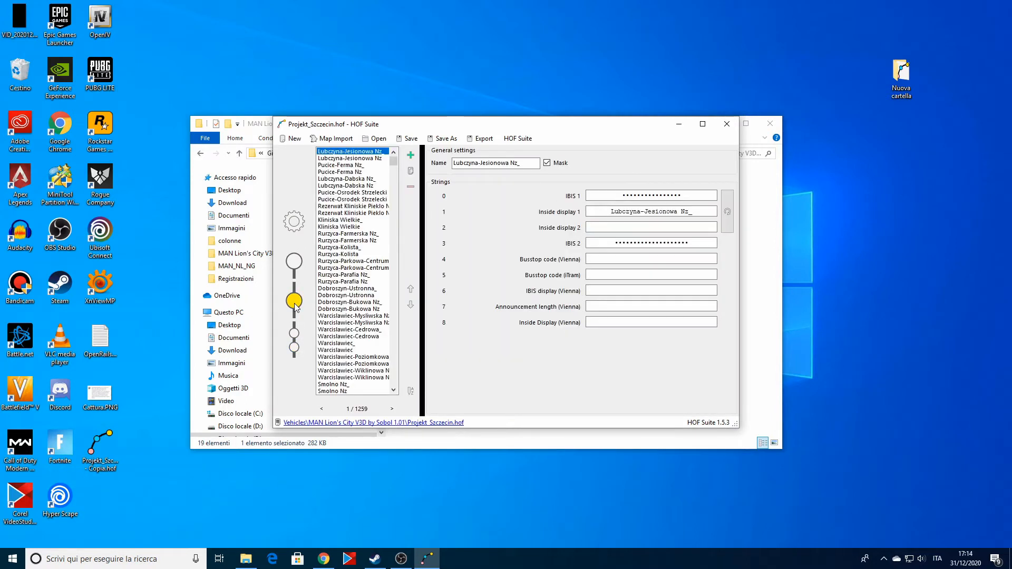
{"action": "left_click", "coordinate": [295, 336]}
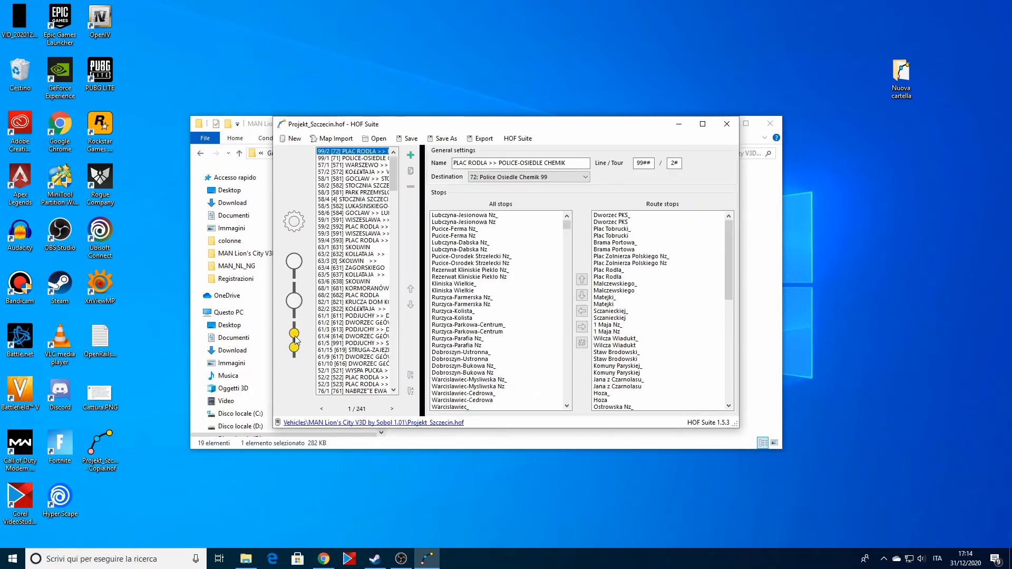
{"action": "left_click", "coordinate": [293, 261]}
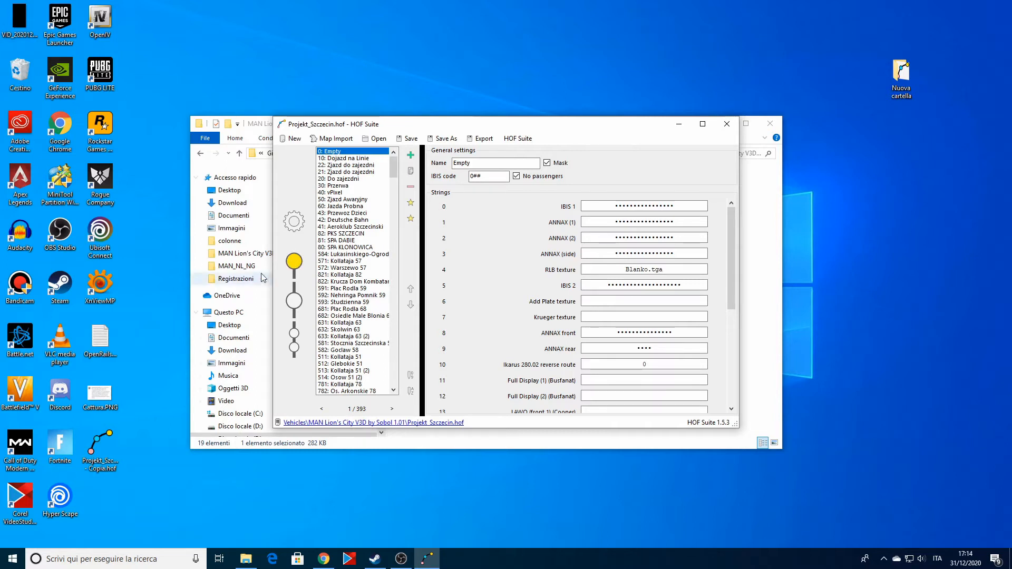
Add a terminus after the last entry in the list, with IBIS code 001 and the name LINEA VENEZIA
{"action": "left_click_drag", "start_coordinate": [393, 165], "coordinate": [406, 398]}
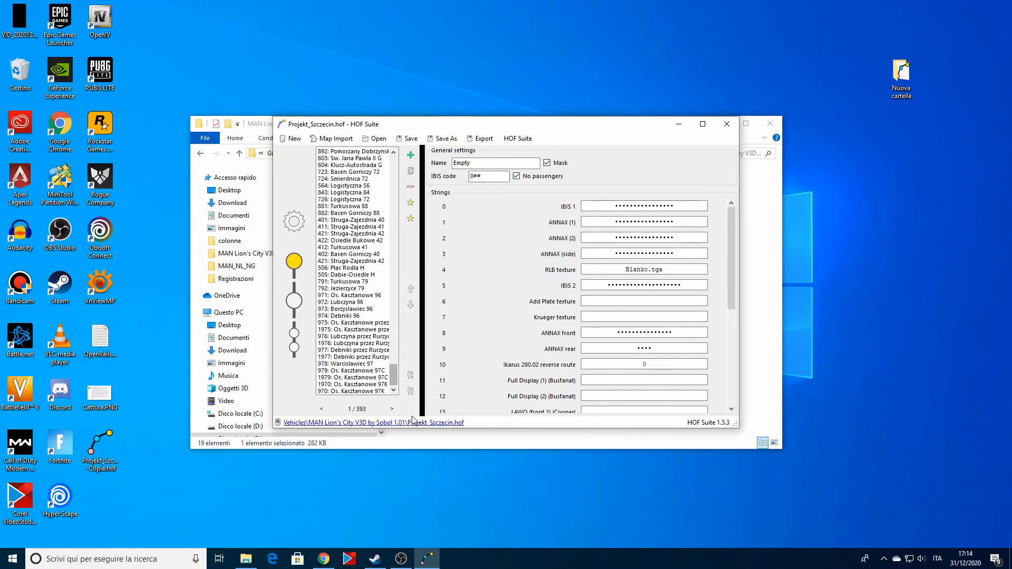
{"action": "left_click", "coordinate": [370, 392]}
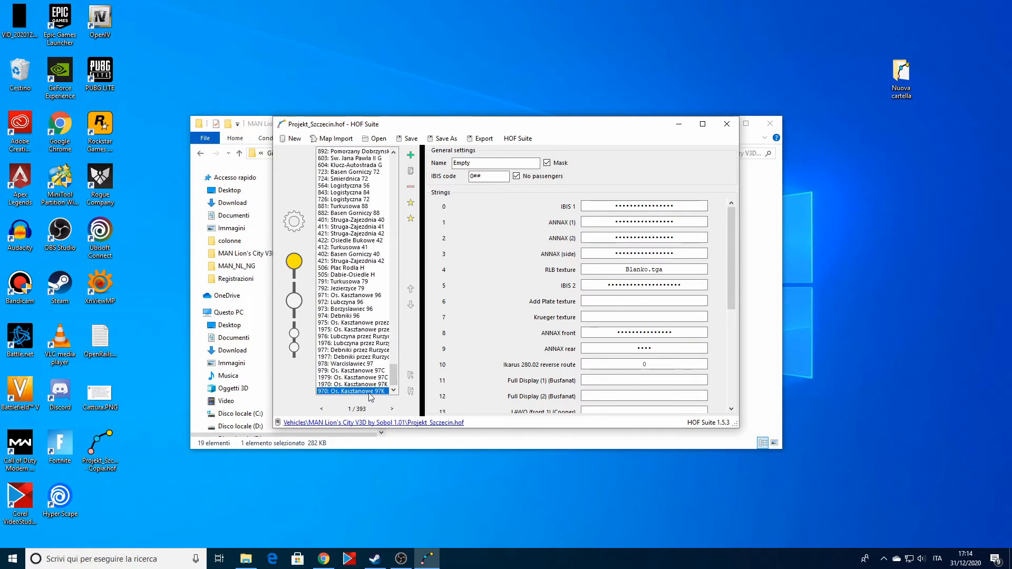
{"action": "left_click", "coordinate": [411, 155]}
{"action": "left_click", "coordinate": [489, 176]}
{"action": "type", "text": "001"}
{"action": "key", "text": "shift+Tab"}
{"action": "type", "text": "LIN"}
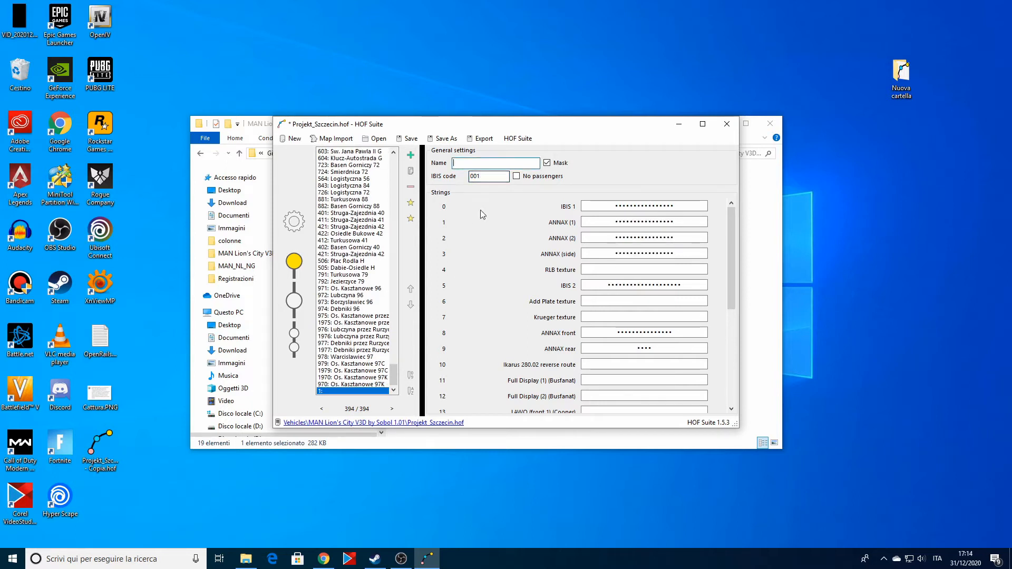
{"action": "type", "text": "EA VENEZIA"}
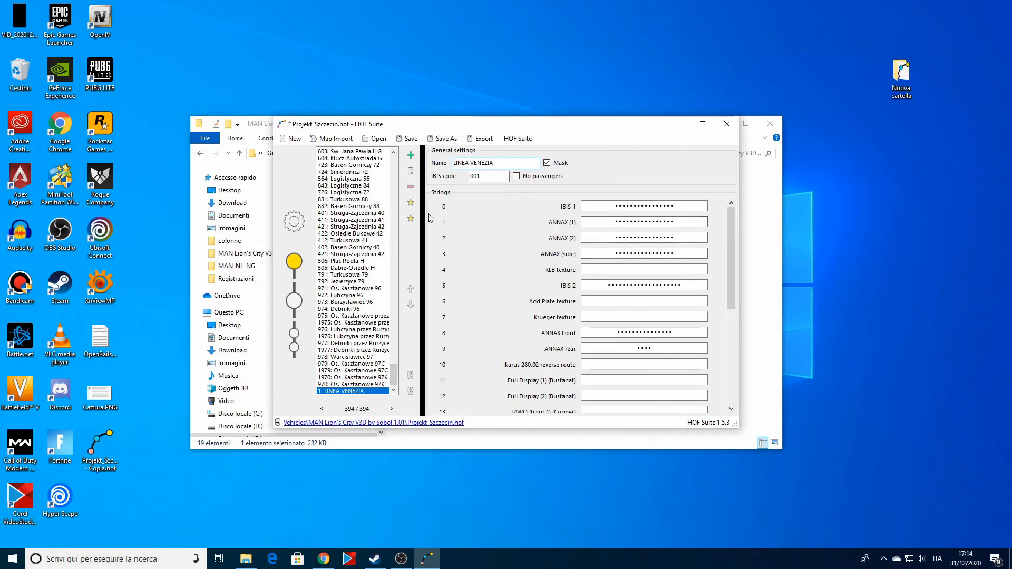
Set the IBIS 1 string of the new terminus to LINEA VENEZIA
{"action": "left_click", "coordinate": [630, 206]}
{"action": "type", "text": "LINEA "}
{"action": "type", "text": "VENEZIA"}
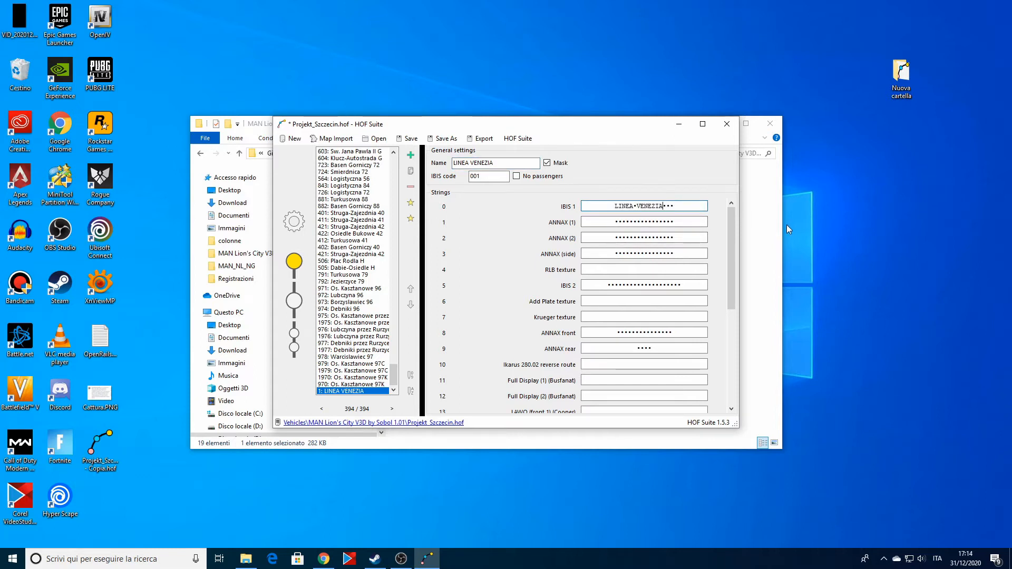
Set the ANNAX (1) string of the LINEA VENEZIA terminus to VENEZIA
{"action": "key", "text": "Tab"}
{"action": "type", "text": "VENEZ"}
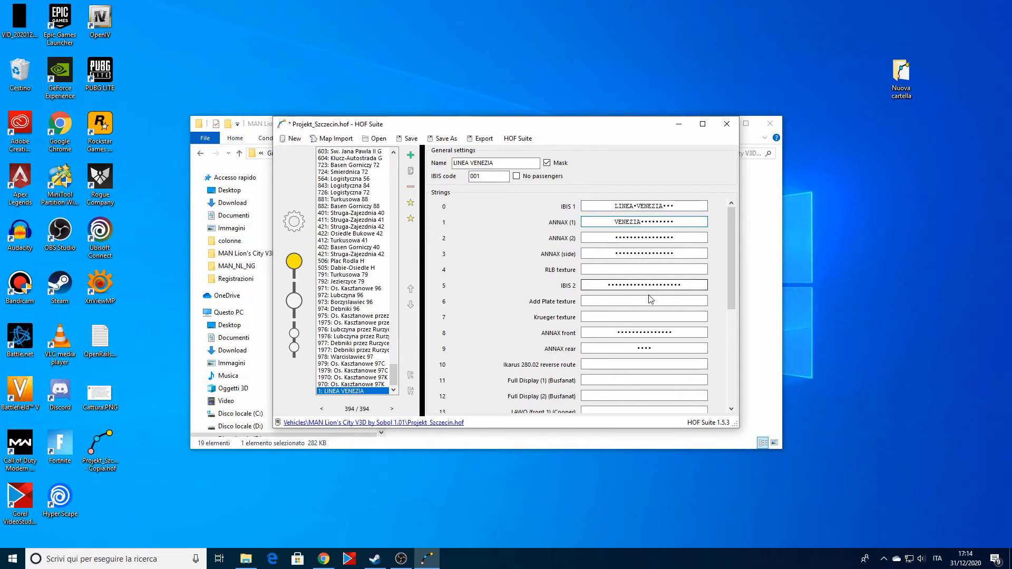
Replace the ANNAX (2) string of terminus 631 Kollataja 63 with LIDO DI JESOLO and save the HOF file
{"action": "left_click_drag", "start_coordinate": [393, 376], "coordinate": [389, 196]}
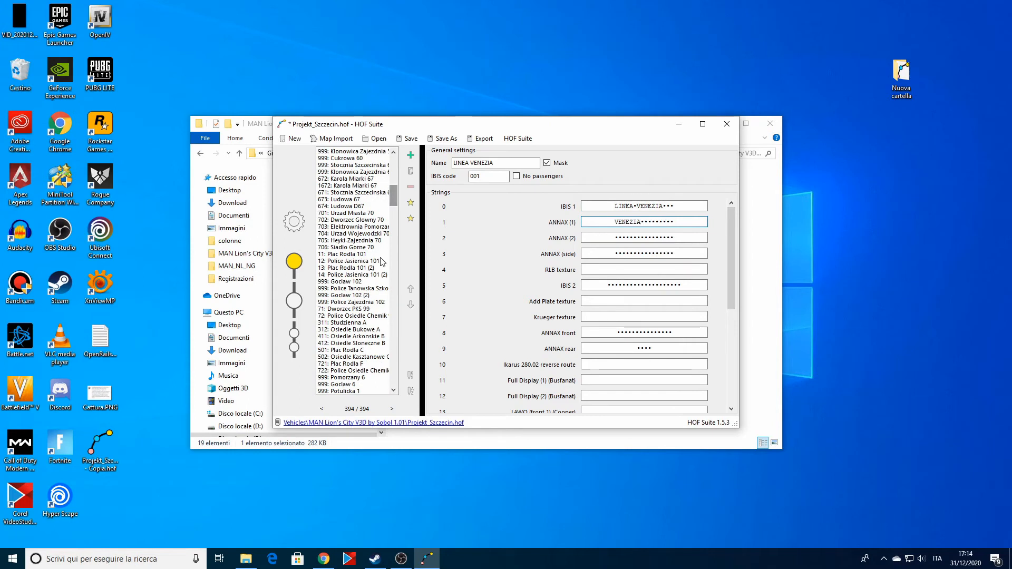
{"action": "scroll", "coordinate": [349, 255], "scroll_direction": "down", "scroll_amount": 12}
{"action": "scroll", "coordinate": [350, 254], "scroll_direction": "down", "scroll_amount": 2}
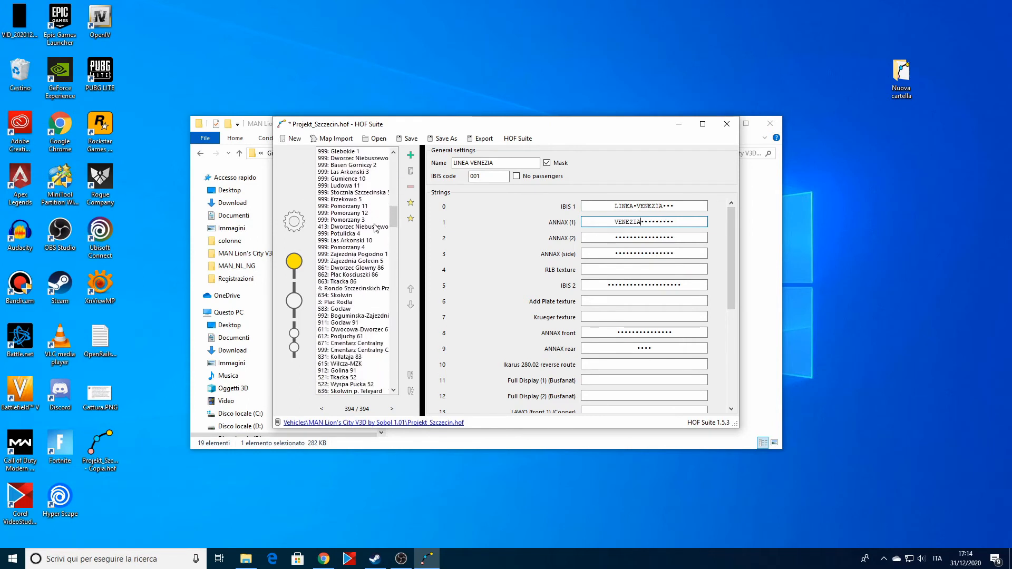
{"action": "left_click_drag", "start_coordinate": [395, 216], "coordinate": [395, 158]}
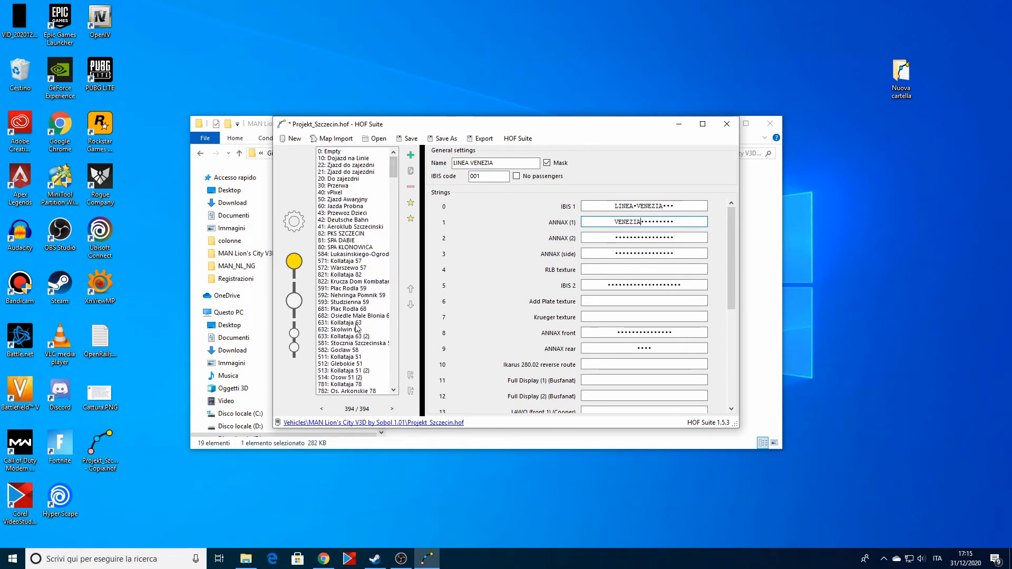
{"action": "left_click", "coordinate": [362, 323]}
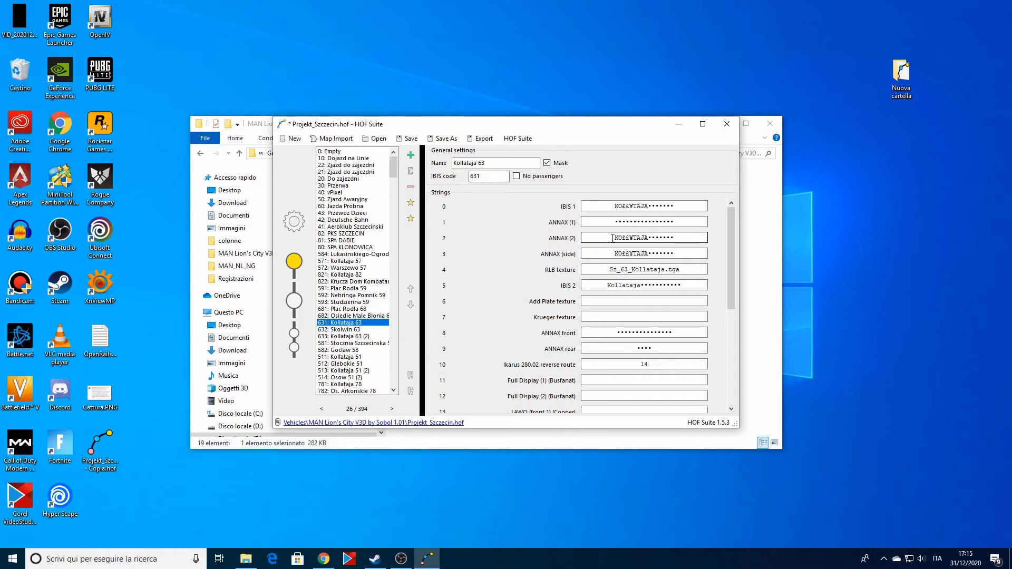
{"action": "key", "text": "shift+Tab"}
{"action": "left_click", "coordinate": [615, 235]}
{"action": "key", "text": "ctrl+v"}
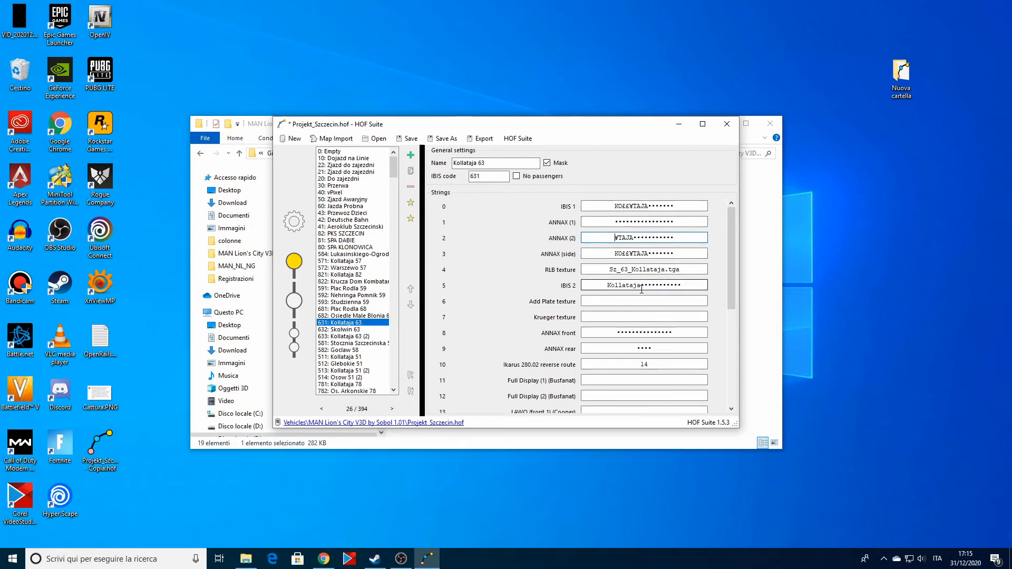
{"action": "type", "text": "LIDO DI"}
{"action": "type", "text": " JESOLO"}
{"action": "left_click", "coordinate": [415, 139]}
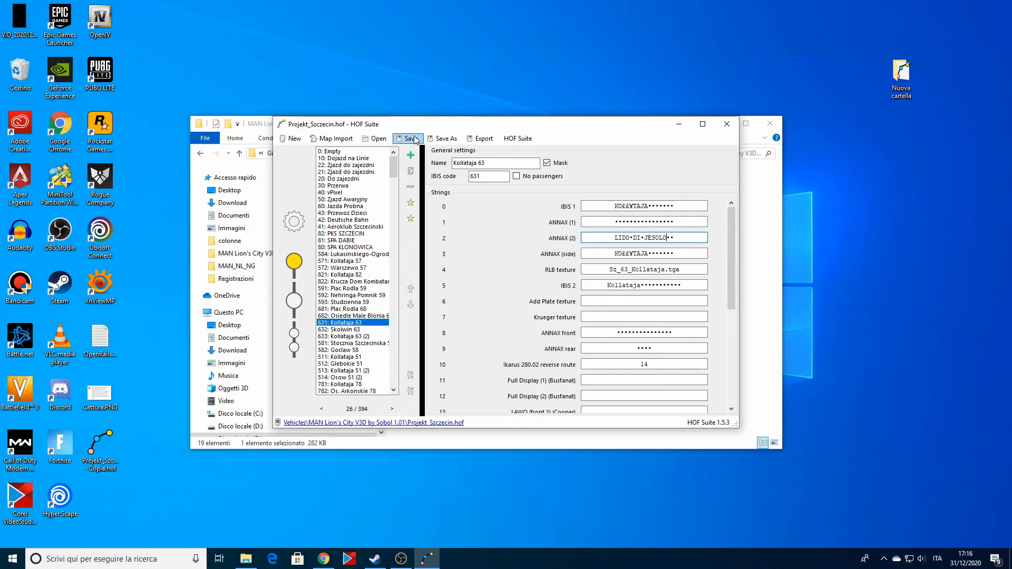
Launch OMSI 2 from Steam and dismiss the OmniNavigation config error
{"action": "left_click", "coordinate": [375, 559]}
{"action": "left_click", "coordinate": [221, 232]}
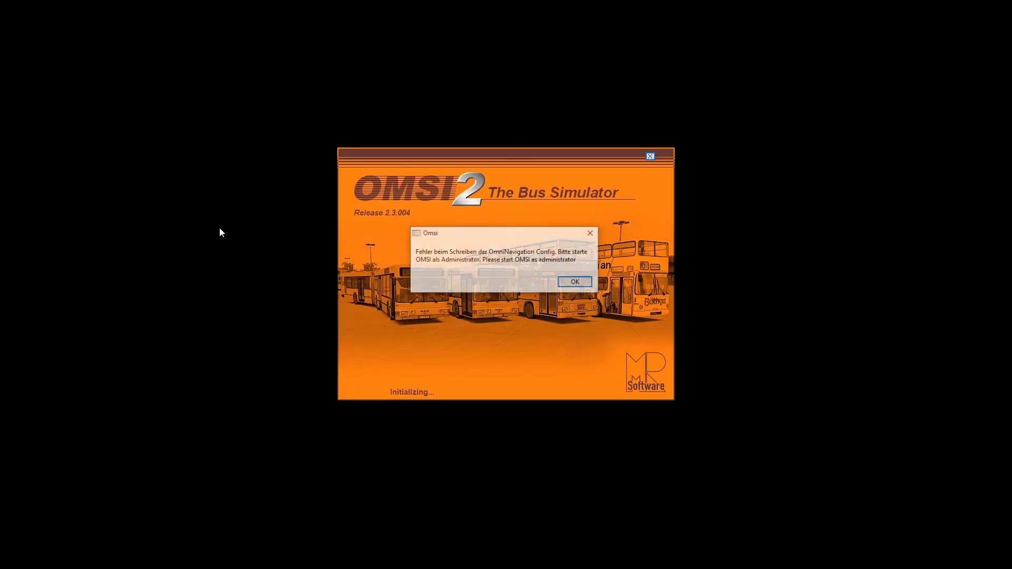
{"action": "key", "text": "Return"}
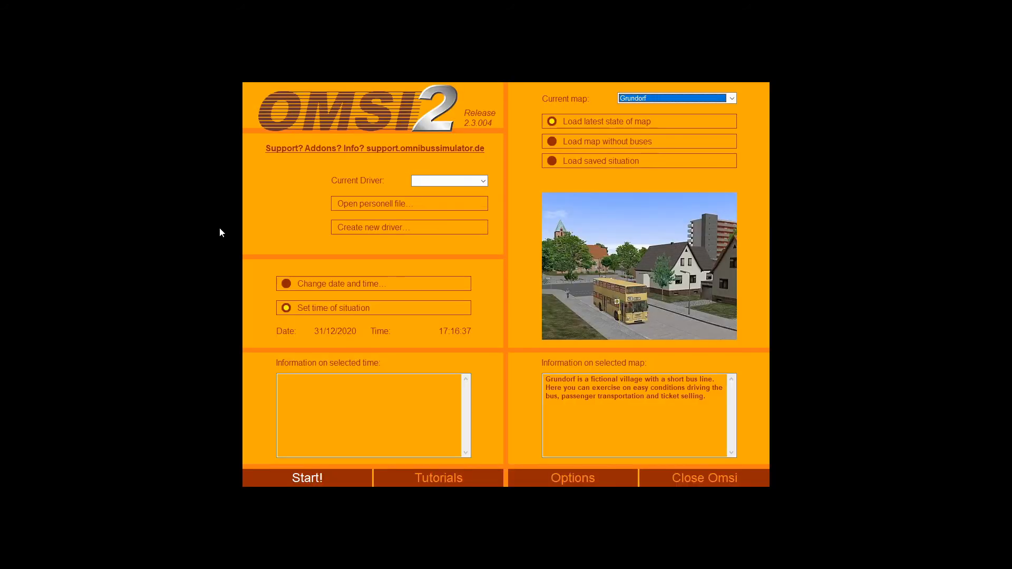
Start the Grundorf map without buses, using the change date and time option instead of the situation's time
{"action": "left_click", "coordinate": [557, 140]}
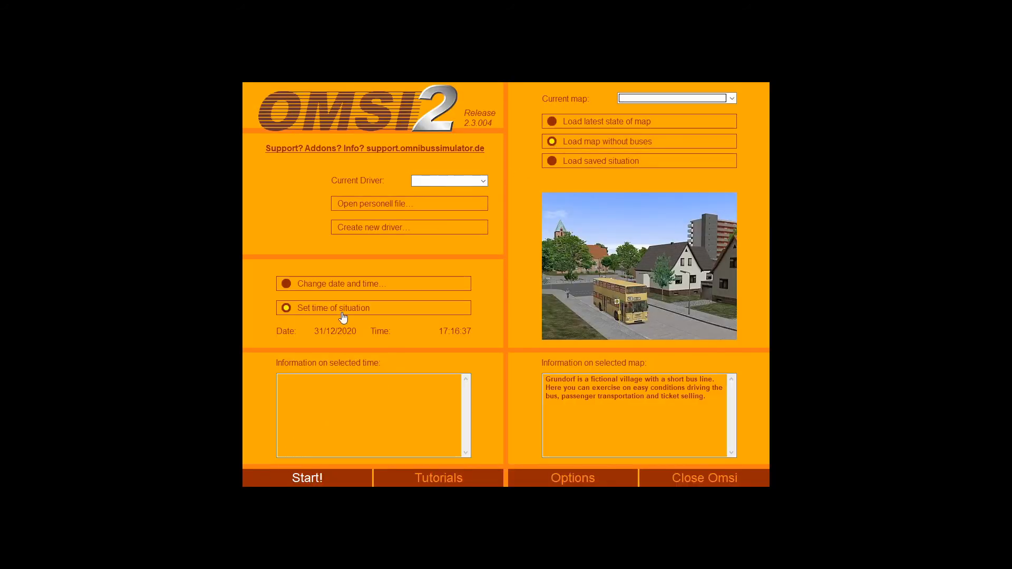
{"action": "left_click", "coordinate": [325, 284]}
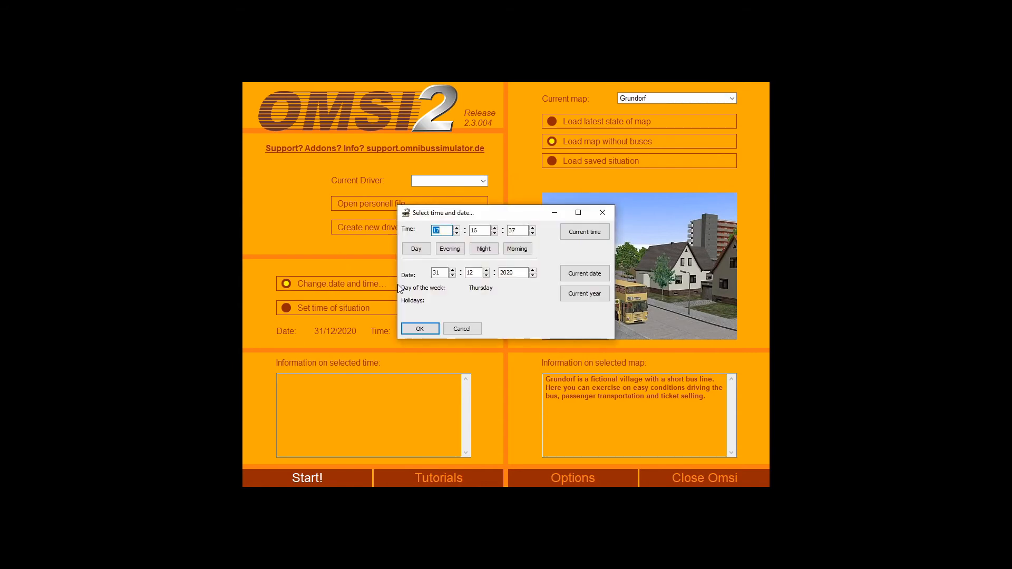
{"action": "left_click", "coordinate": [420, 327]}
{"action": "left_click", "coordinate": [297, 479]}
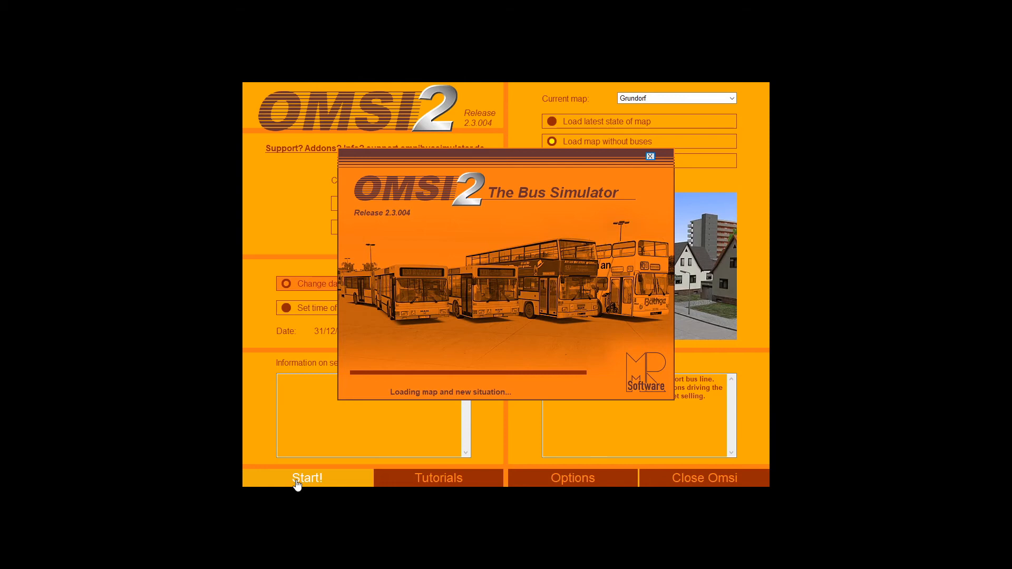
{"action": "key", "text": "Return"}
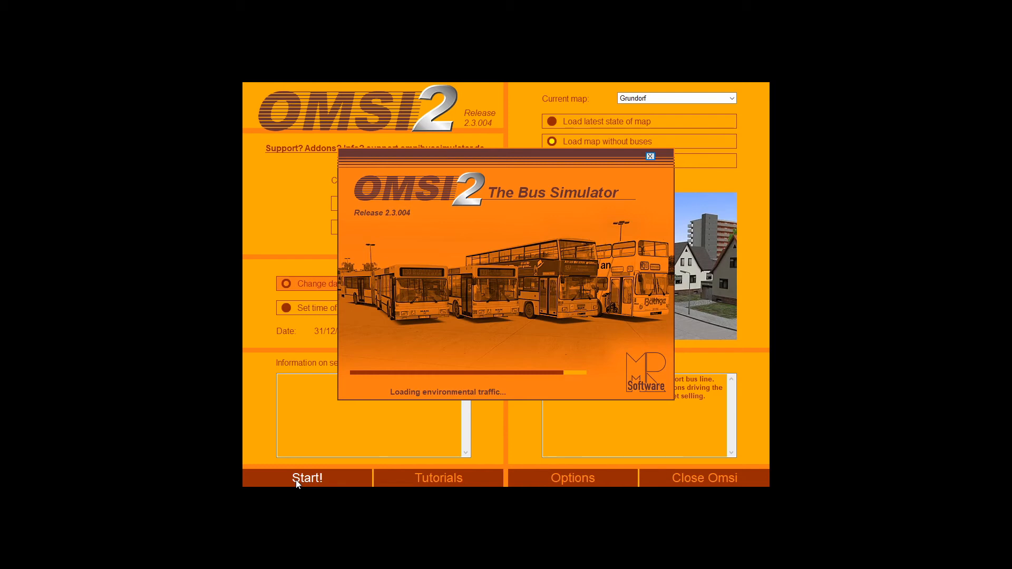
Lower the system volume to a low level while the map loads
{"action": "key", "text": "XF86AudioLowerVolume"}
{"action": "key", "text": "XF86AudioLowerVolume"}
{"action": "key", "text": "XF86AudioLowerVolume"}
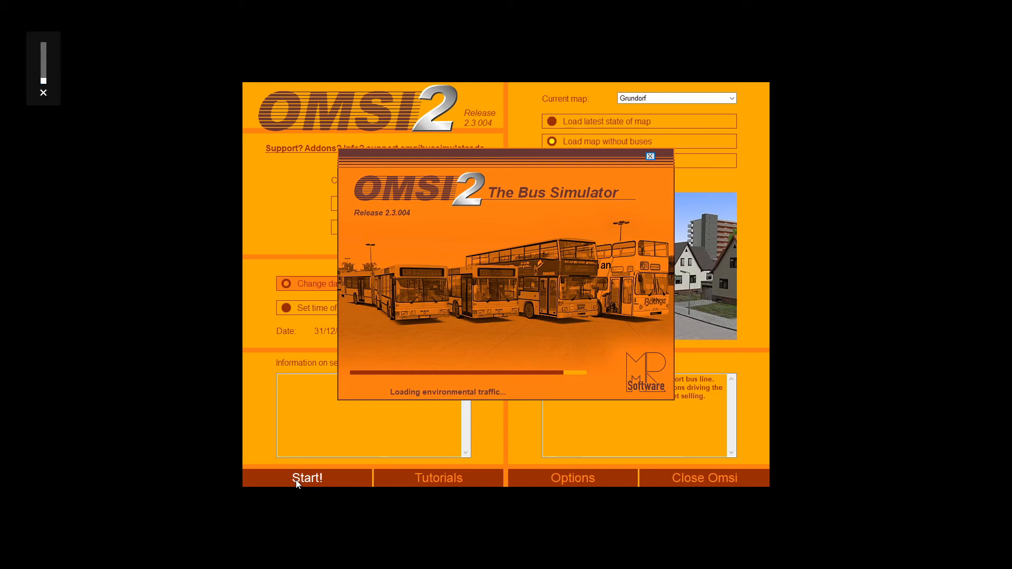
{"action": "key", "text": "XF86AudioRaiseVolume"}
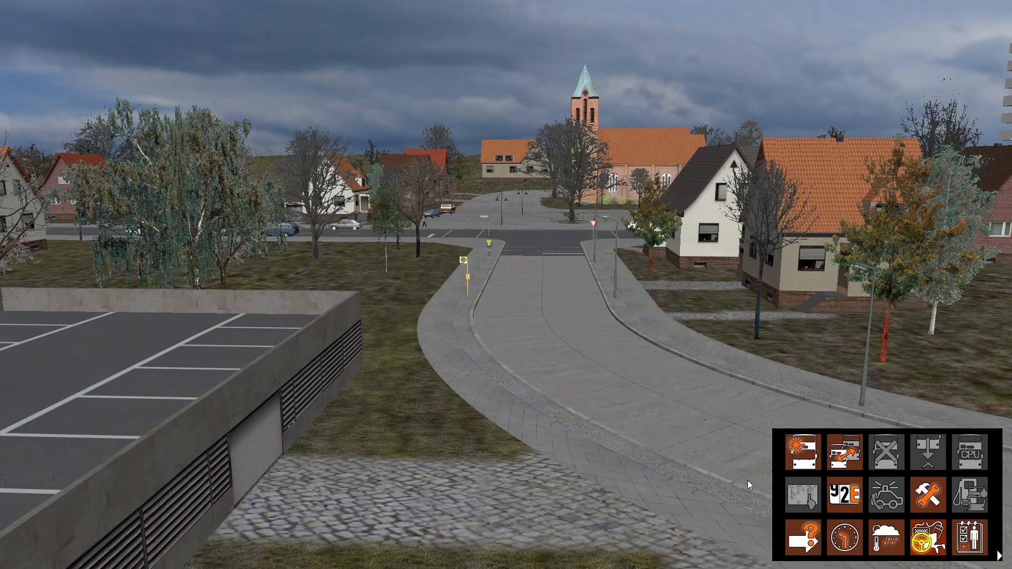
Choose the MAN A21|E6|2-2-2|Lion's City as the new vehicle, with Projekt Szczecin as its depot
{"action": "left_click", "coordinate": [796, 457]}
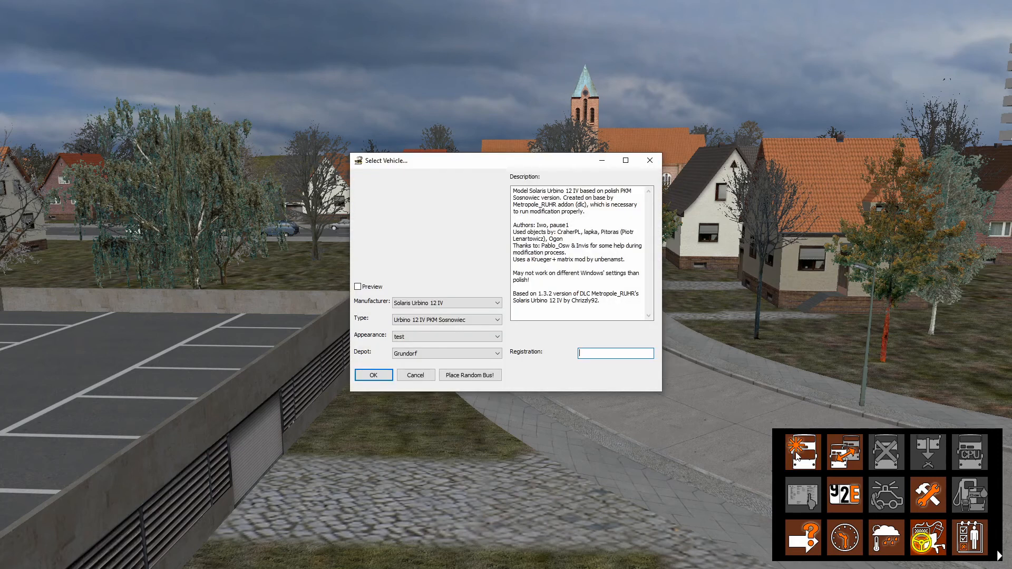
{"action": "left_click", "coordinate": [454, 303]}
{"action": "scroll", "coordinate": [440, 337], "scroll_direction": "down", "scroll_amount": 2}
{"action": "scroll", "coordinate": [442, 338], "scroll_direction": "up", "scroll_amount": 1}
{"action": "left_click", "coordinate": [441, 320]}
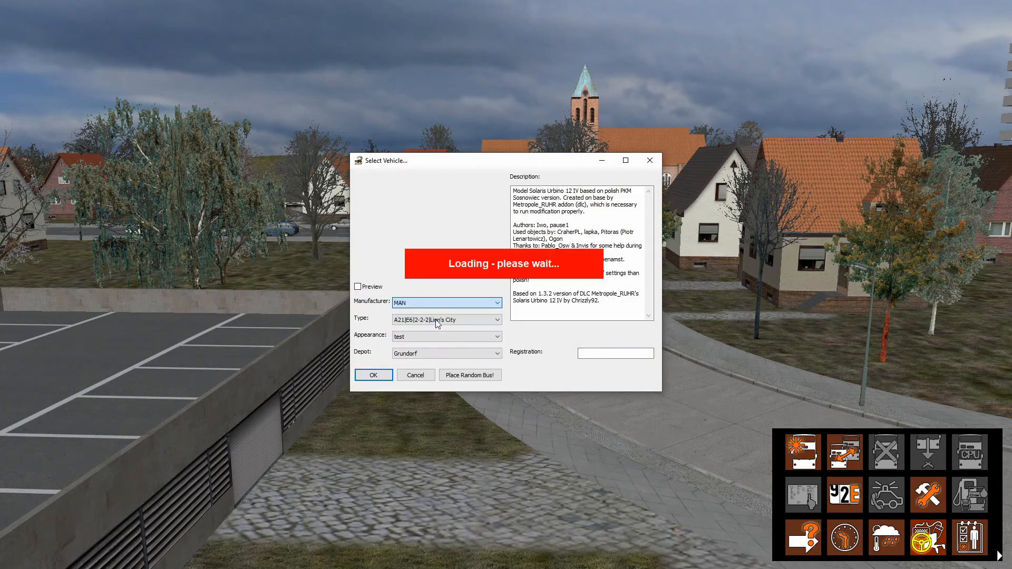
{"action": "left_click", "coordinate": [432, 352]}
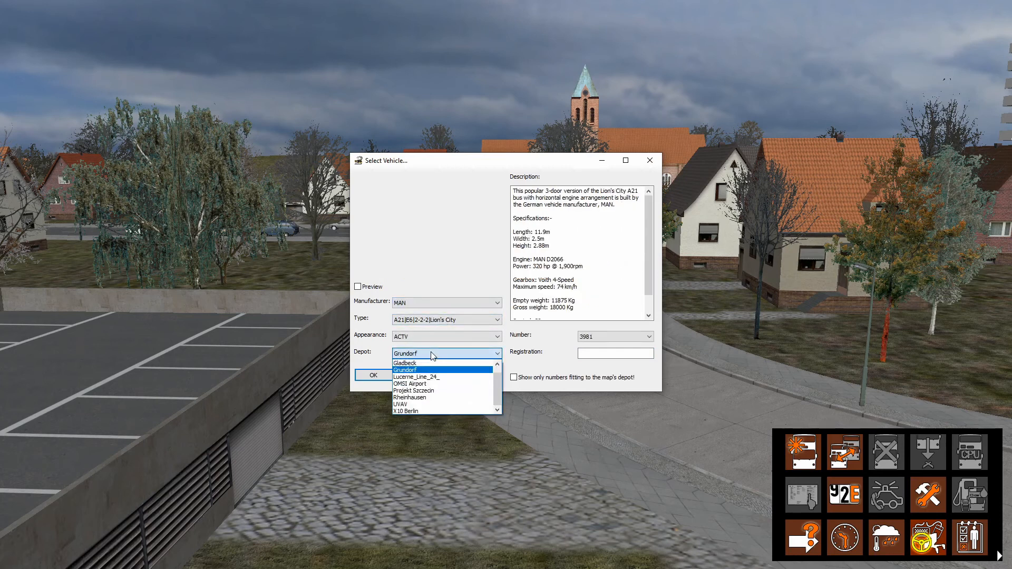
{"action": "left_click", "coordinate": [432, 392]}
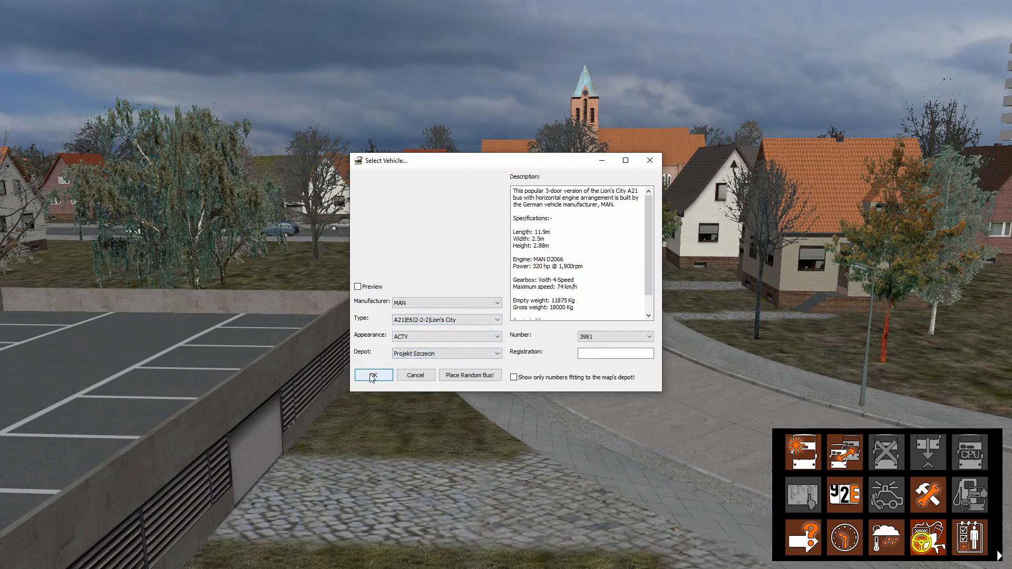
Confirm the vehicle and place it at the Einsteindorf Krankenhaus entry point
{"action": "left_click", "coordinate": [372, 378]}
{"action": "left_click", "coordinate": [458, 218]}
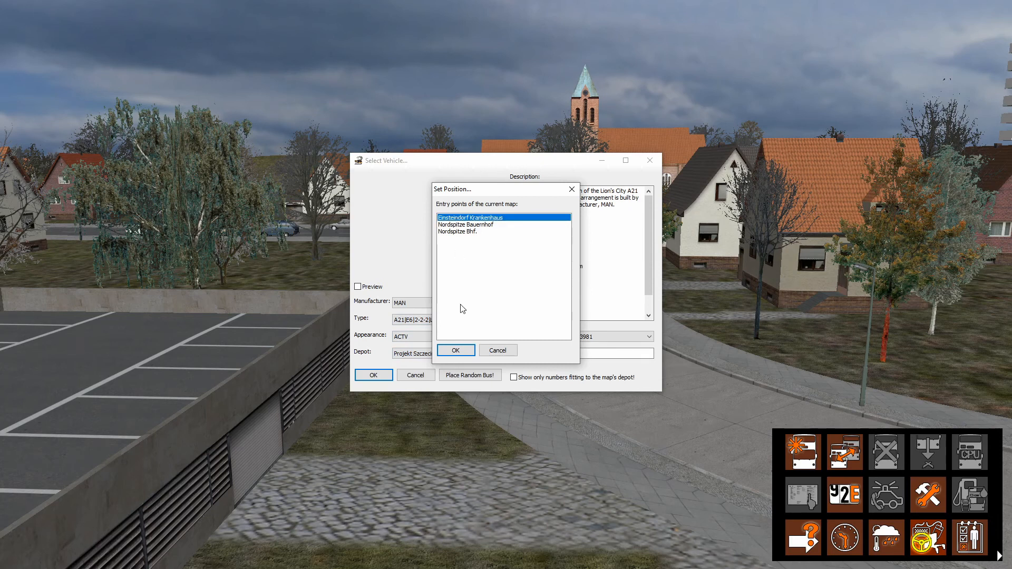
{"action": "left_click", "coordinate": [459, 348]}
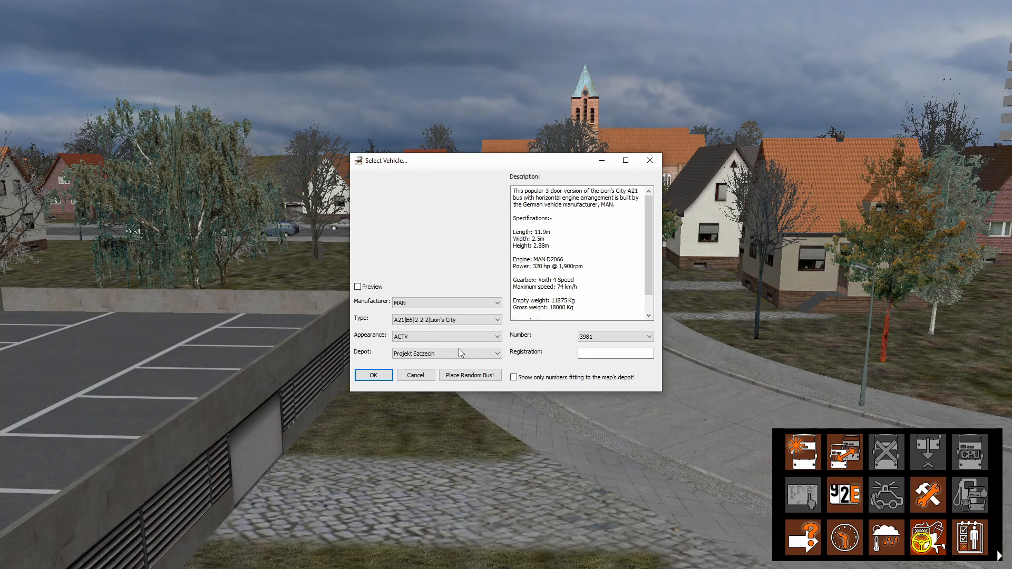
{"action": "key", "text": "Return"}
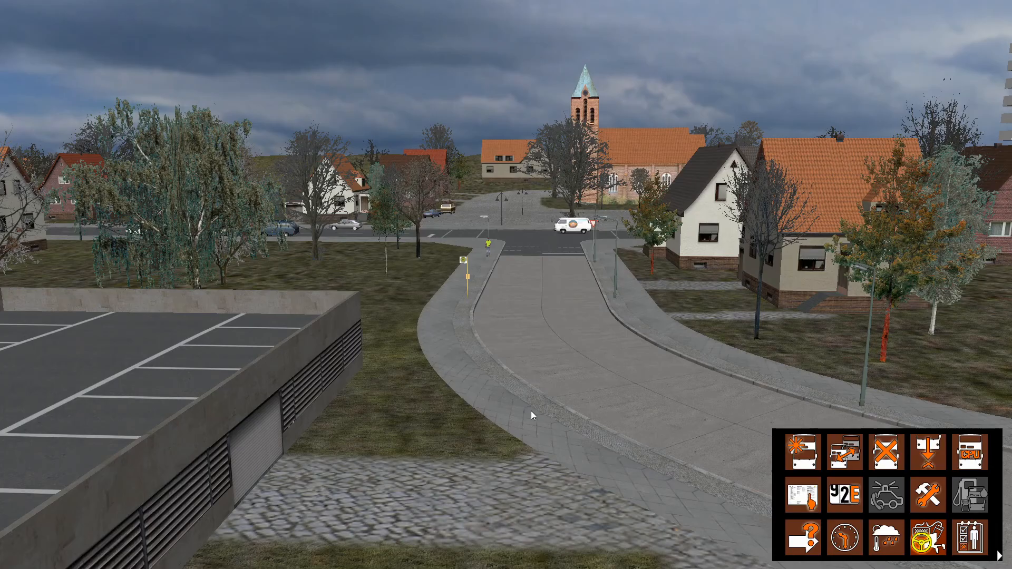
Switch to the outside view at the bus's front display and set the terminus to LINEA VENEZIA
{"action": "key", "text": "F3"}
{"action": "left_click_drag", "start_coordinate": [586, 309], "coordinate": [530, 266]}
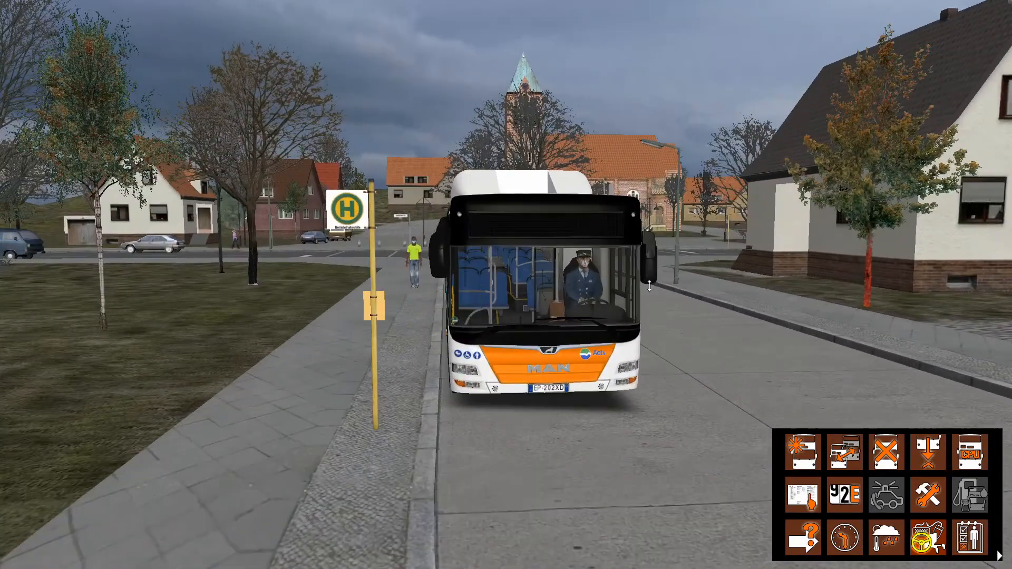
{"action": "left_click", "coordinate": [844, 496]}
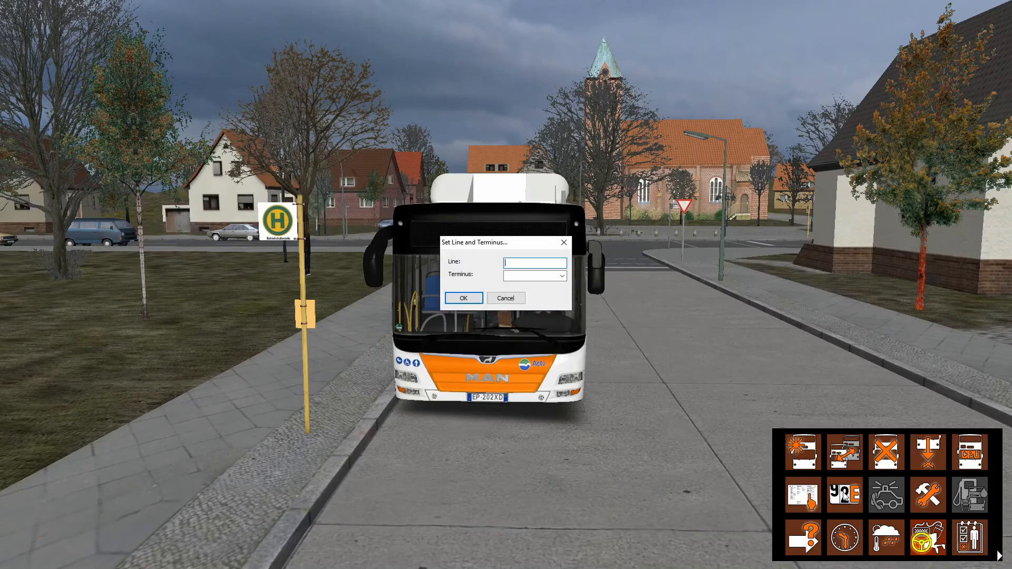
{"action": "left_click_drag", "start_coordinate": [504, 242], "coordinate": [674, 244]}
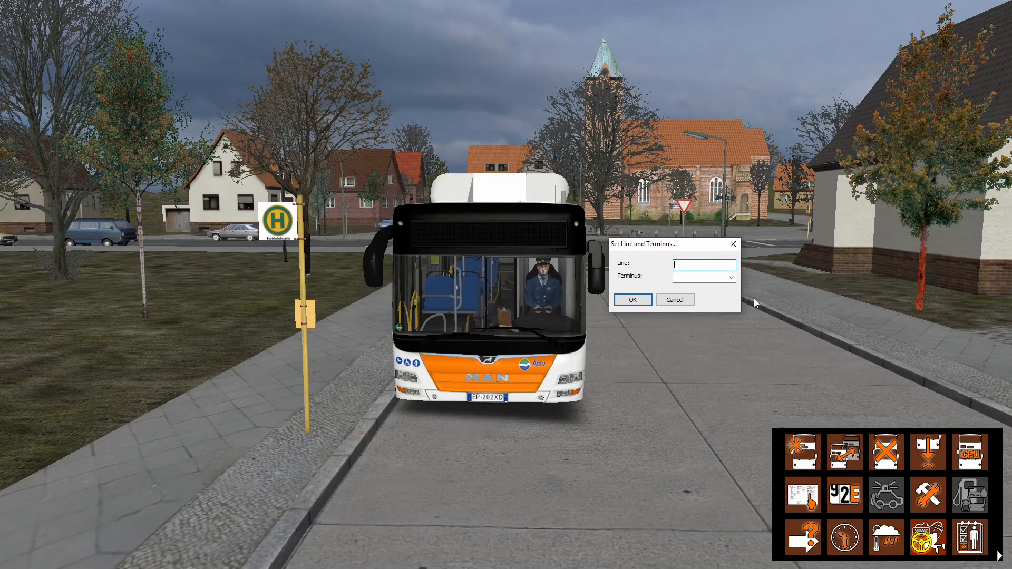
{"action": "left_click", "coordinate": [732, 277]}
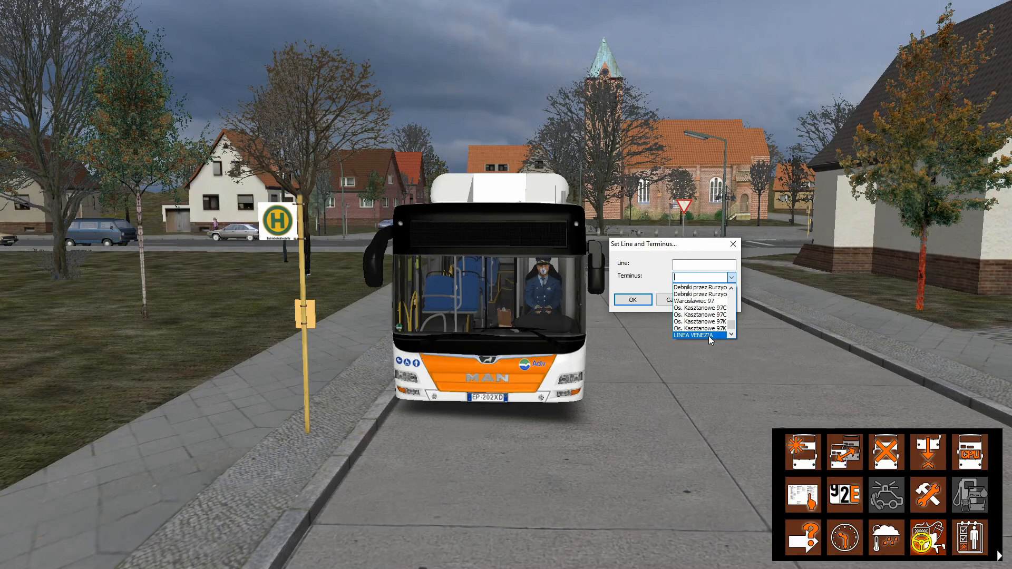
{"action": "left_click", "coordinate": [708, 336]}
{"action": "left_click", "coordinate": [646, 300]}
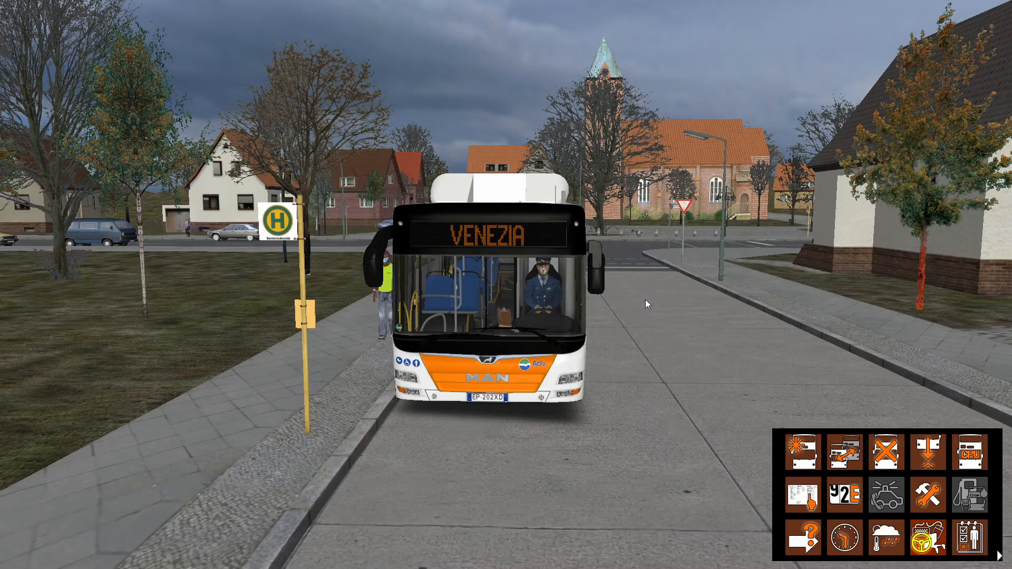